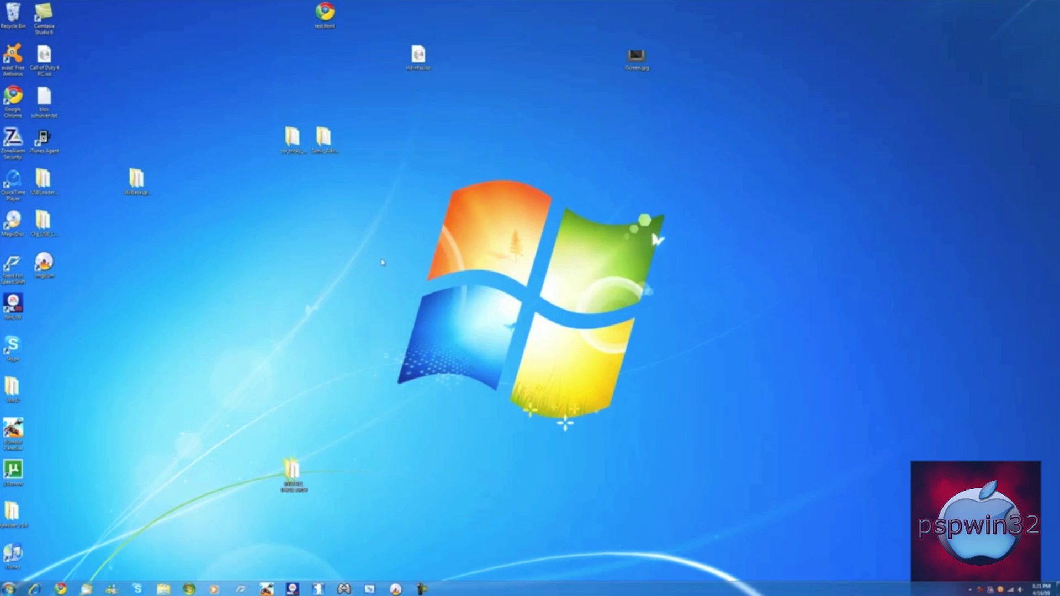
- Create a new folder on the desktop and bring up the Start menu search
right_click(519, 176)
mouse_move(570, 235)
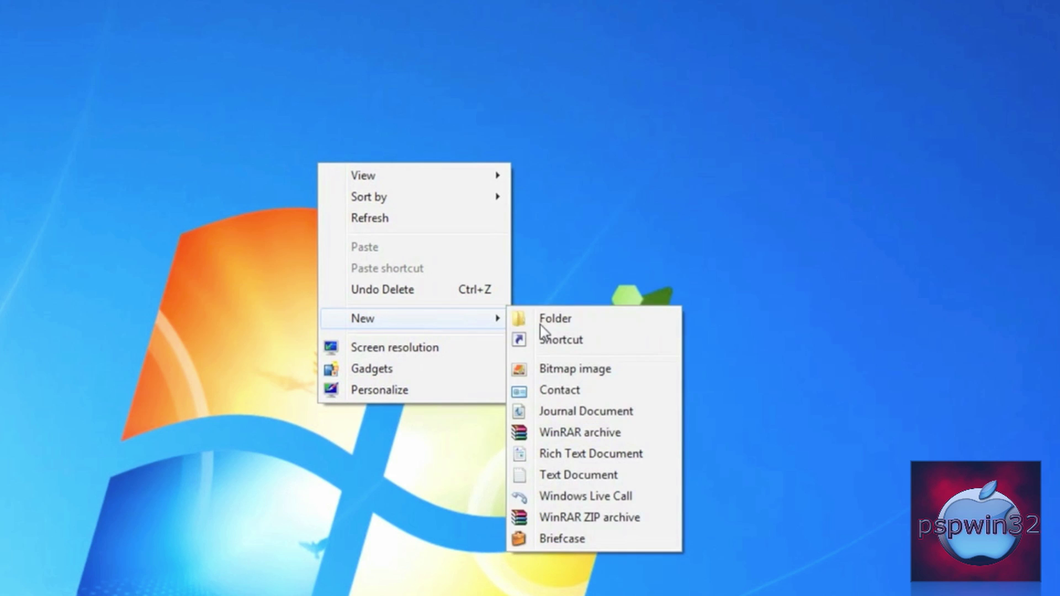
click(541, 324)
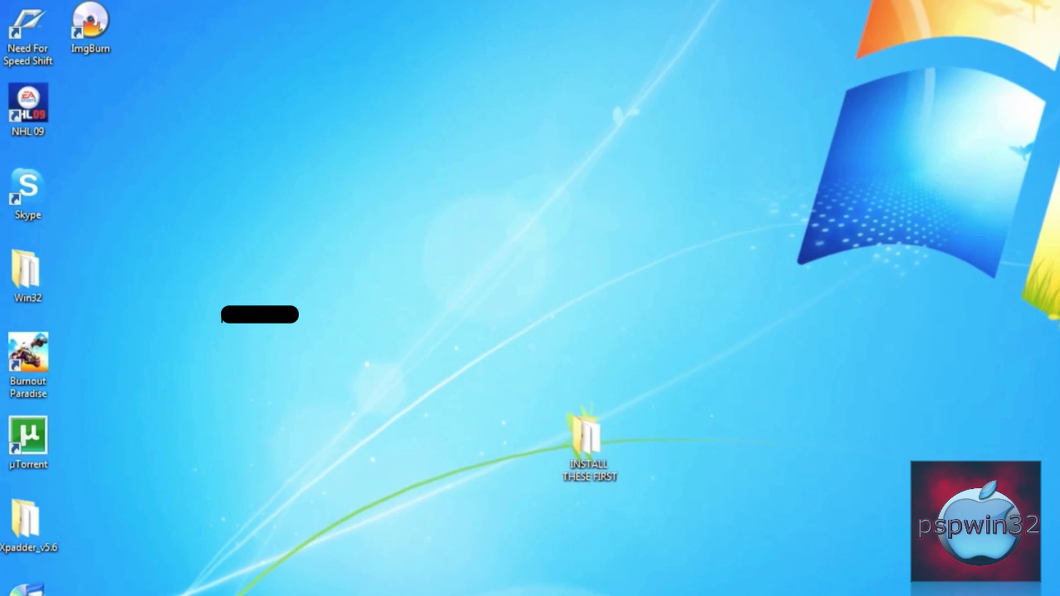
key(super)
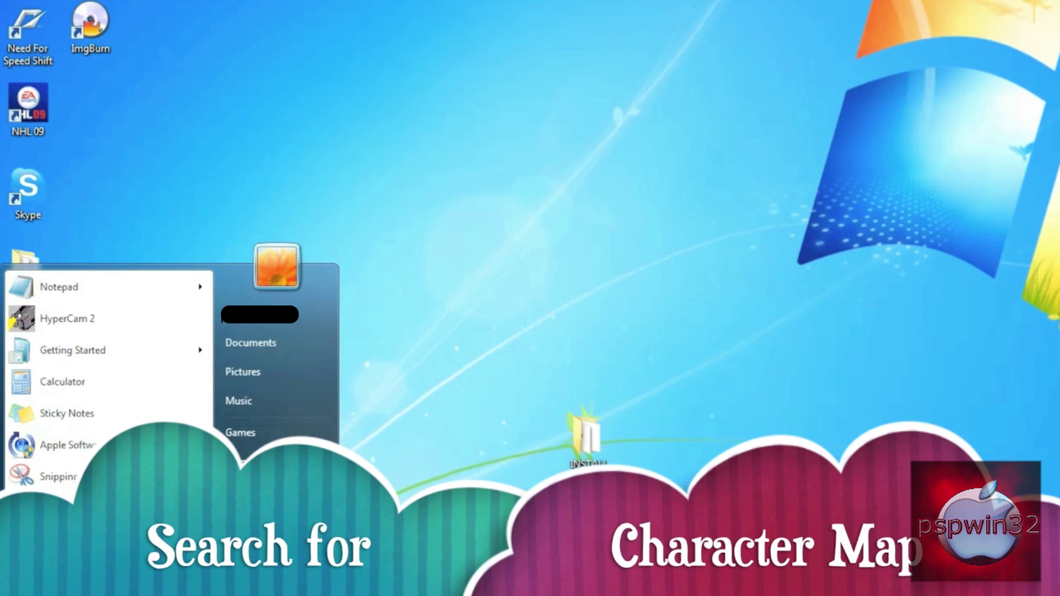
- Copy the invisible U+202A Left-To-Right Embedding character from Character Map, then minimize it
text(character)
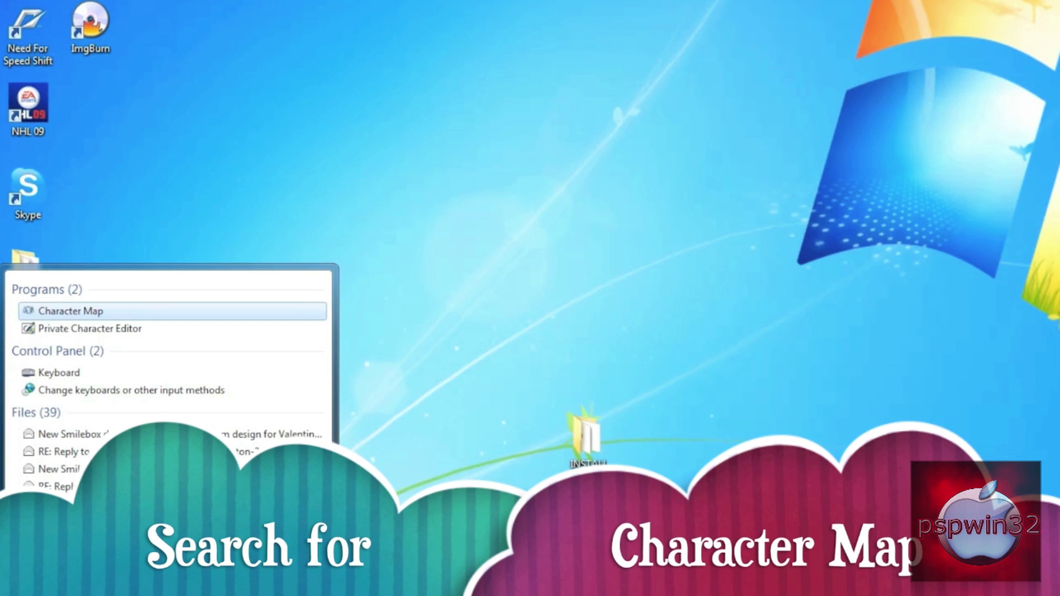
click(77, 310)
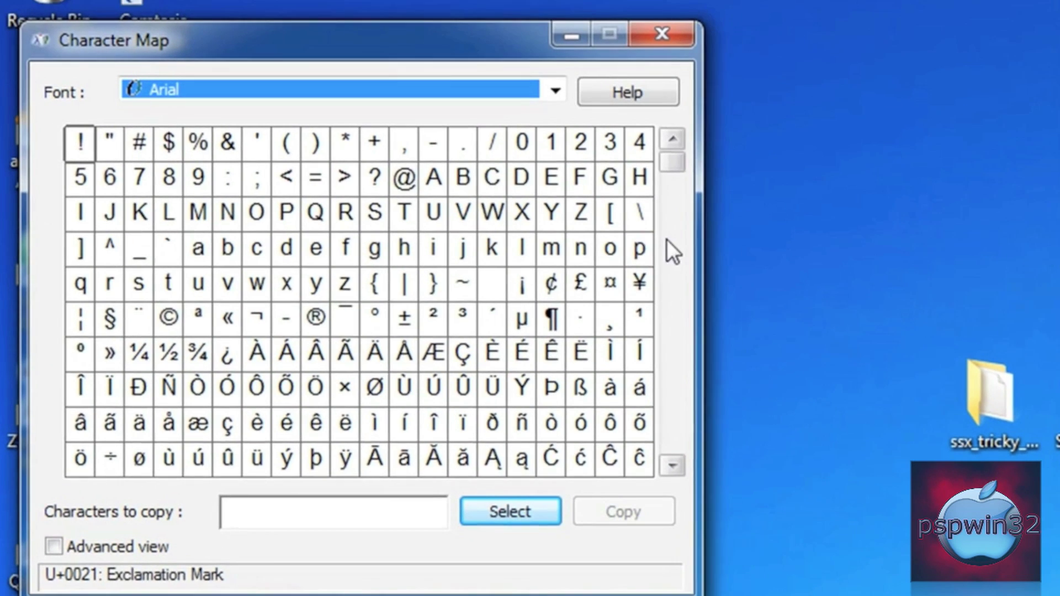
scroll(669, 249, down, 4)
drag(666, 184, 690, 396)
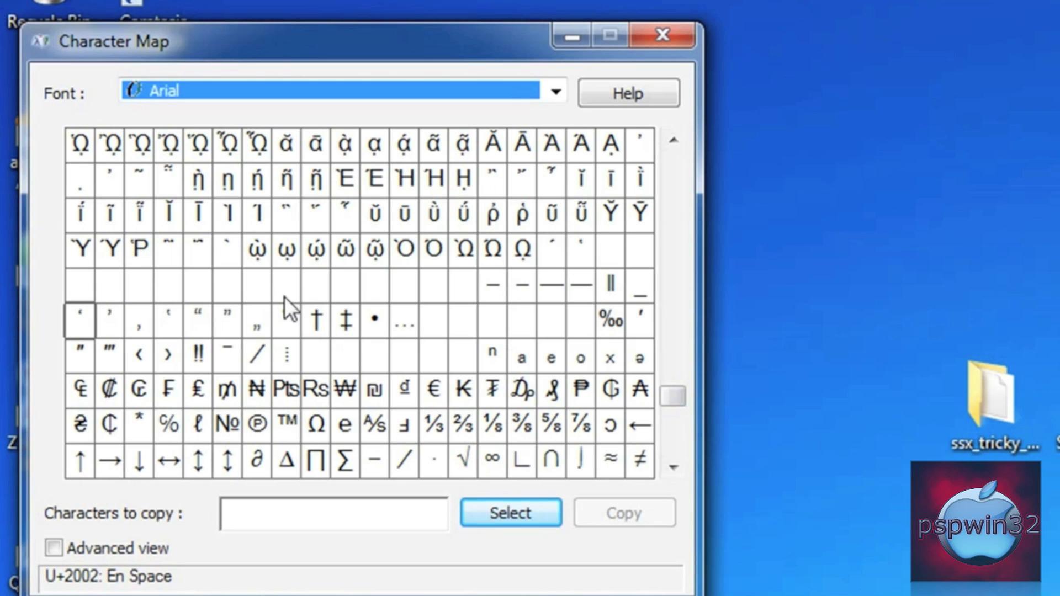
click(435, 330)
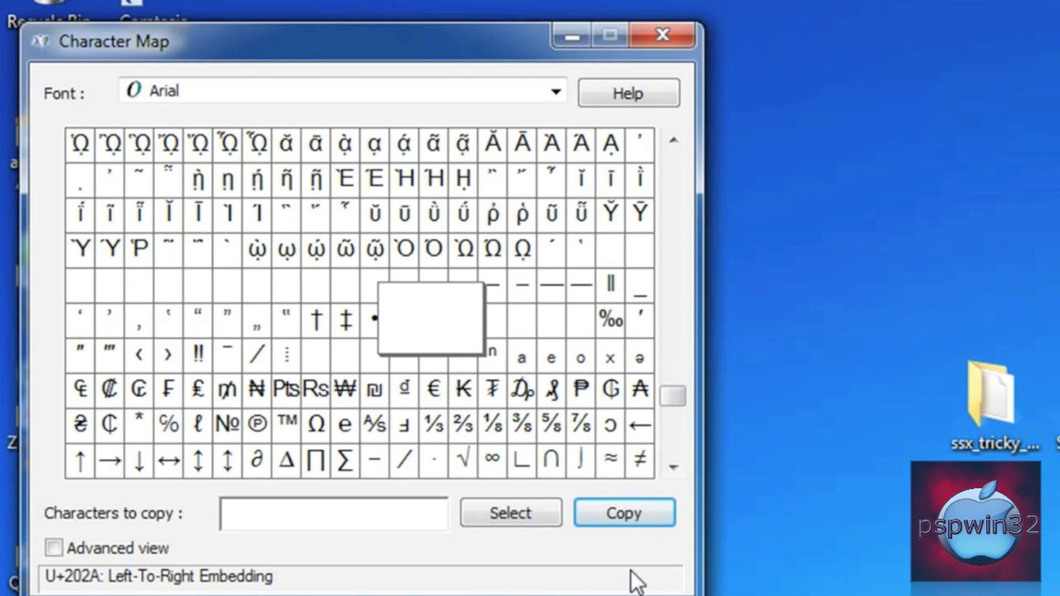
click(499, 507)
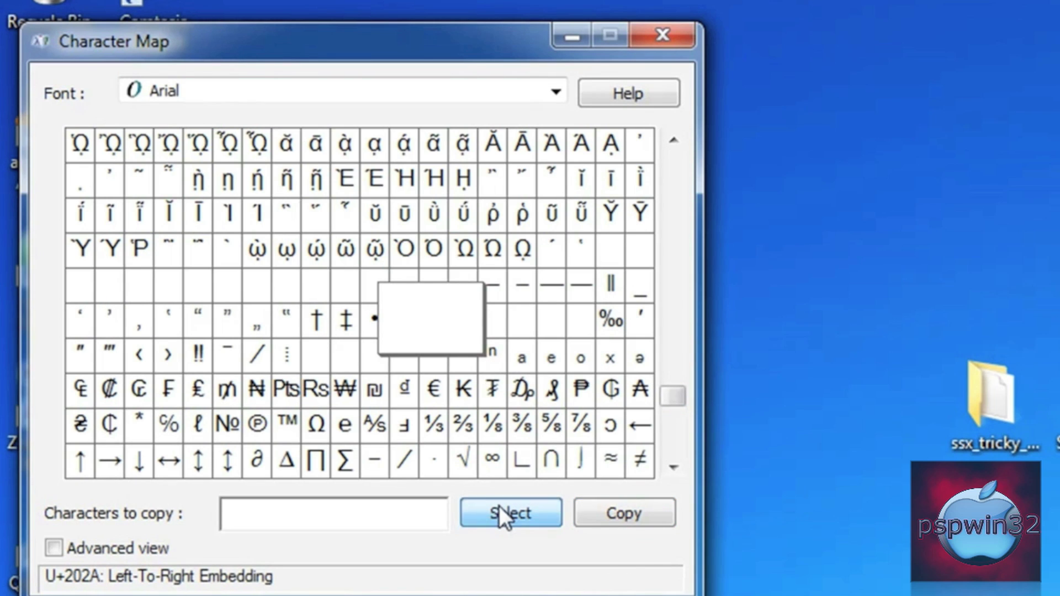
click(645, 515)
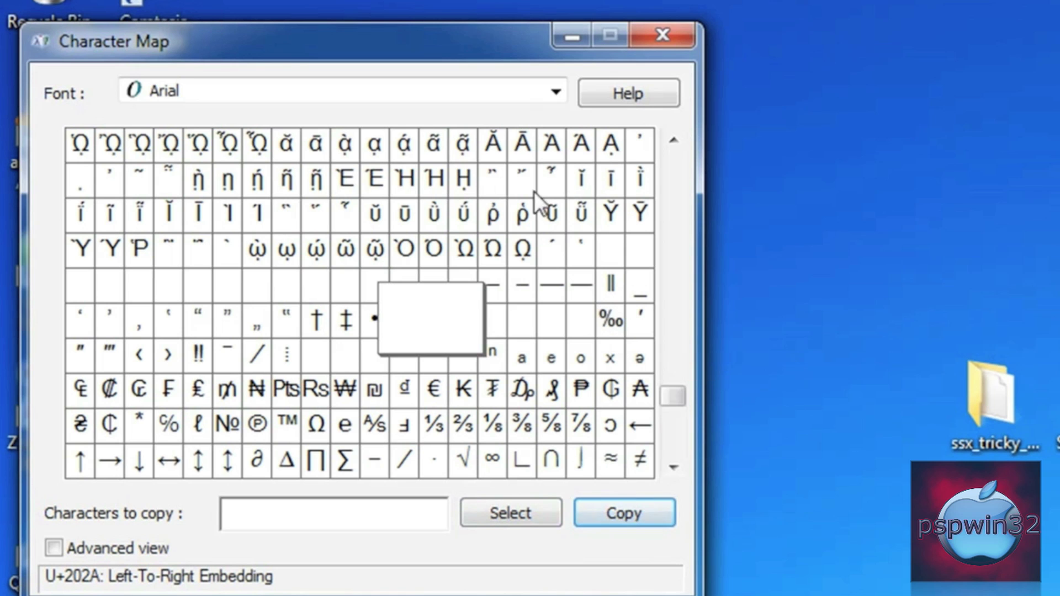
click(569, 37)
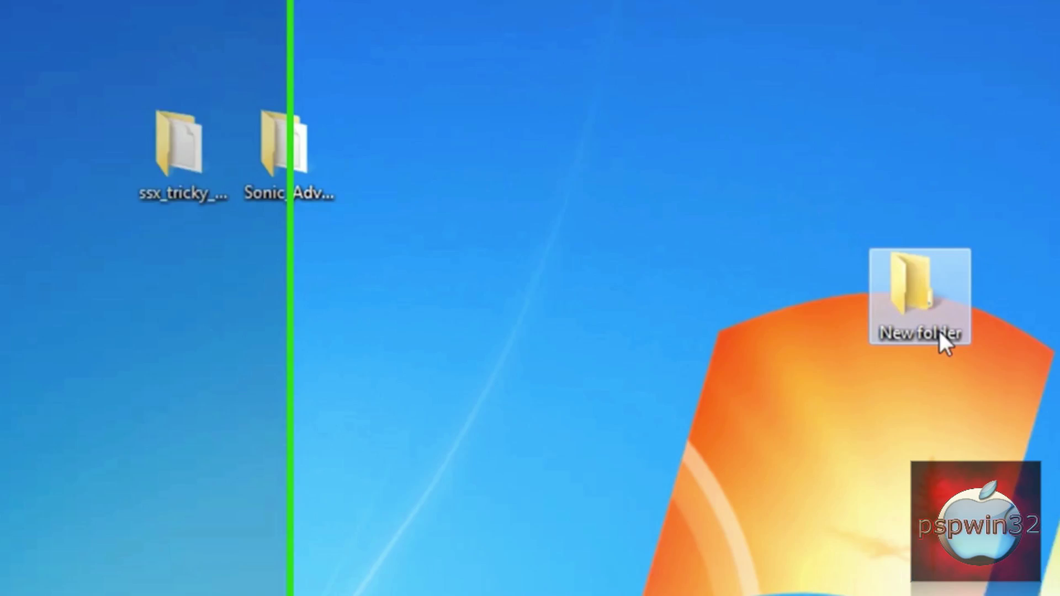
- Paste the invisible character as the new folder's name and confirm it
key(ctrl+v)
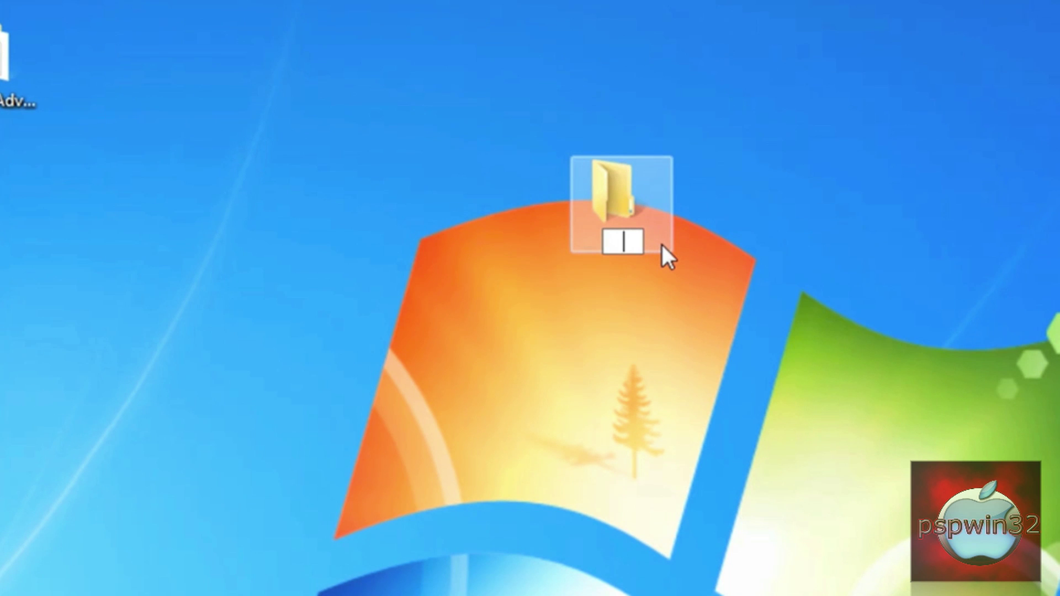
key(Return)
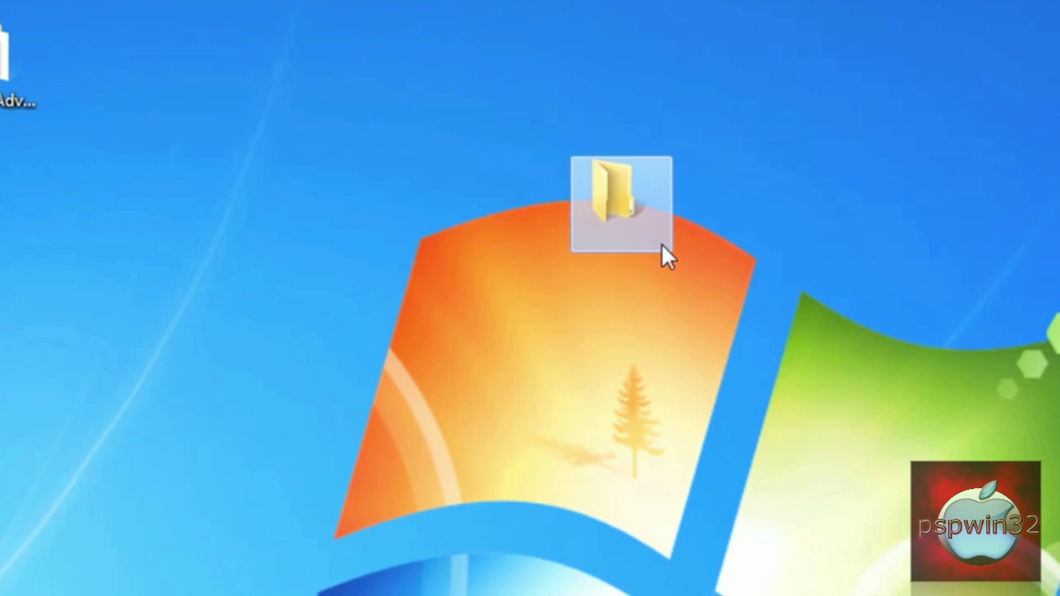
click(682, 276)
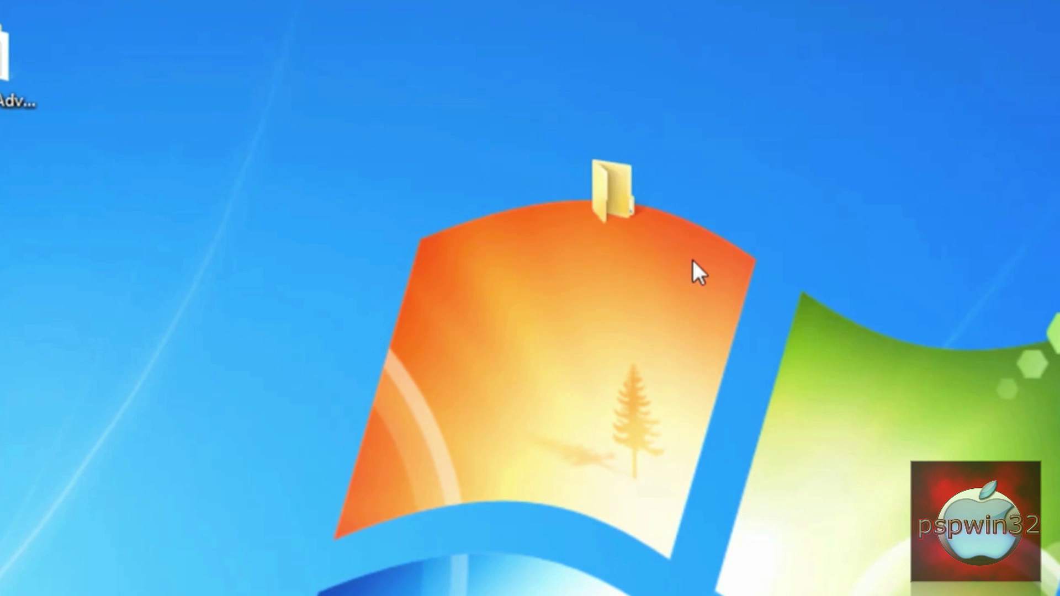
- Give the nameless folder a blank SHELL32.dll icon through its Properties Customize settings
right_click(611, 198)
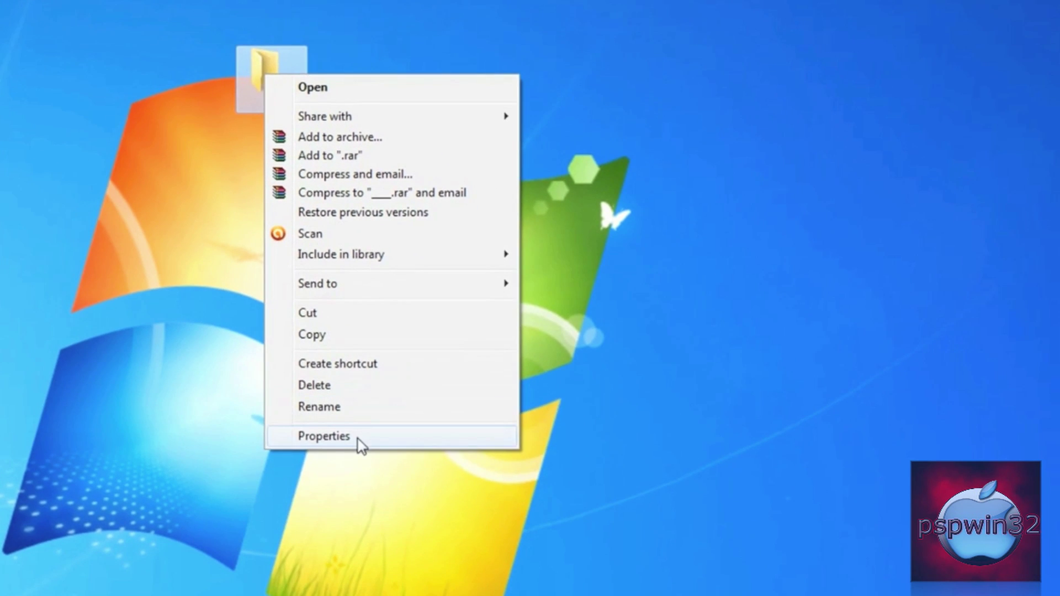
click(358, 442)
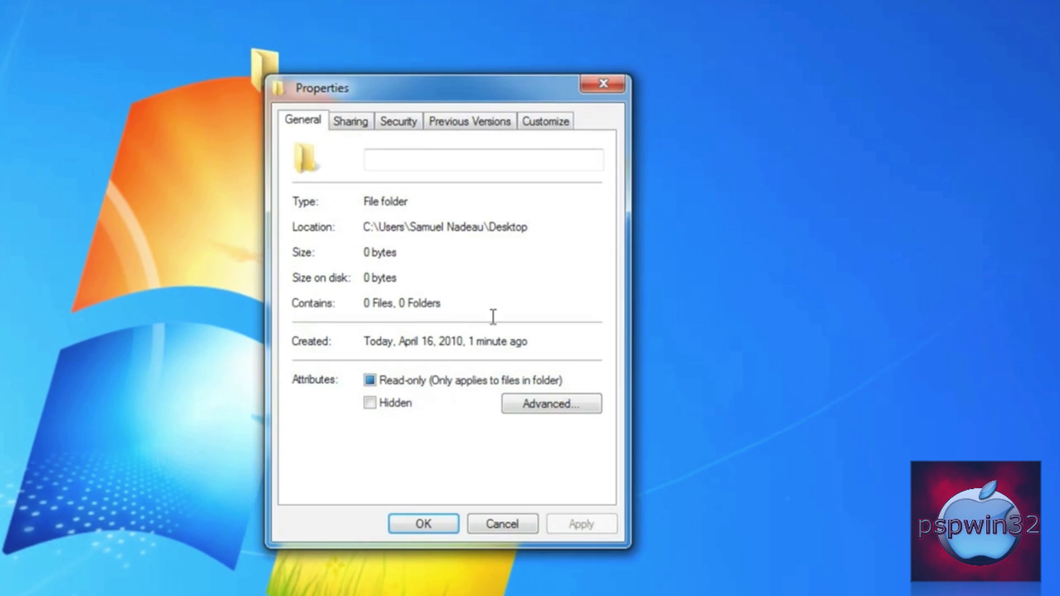
click(544, 121)
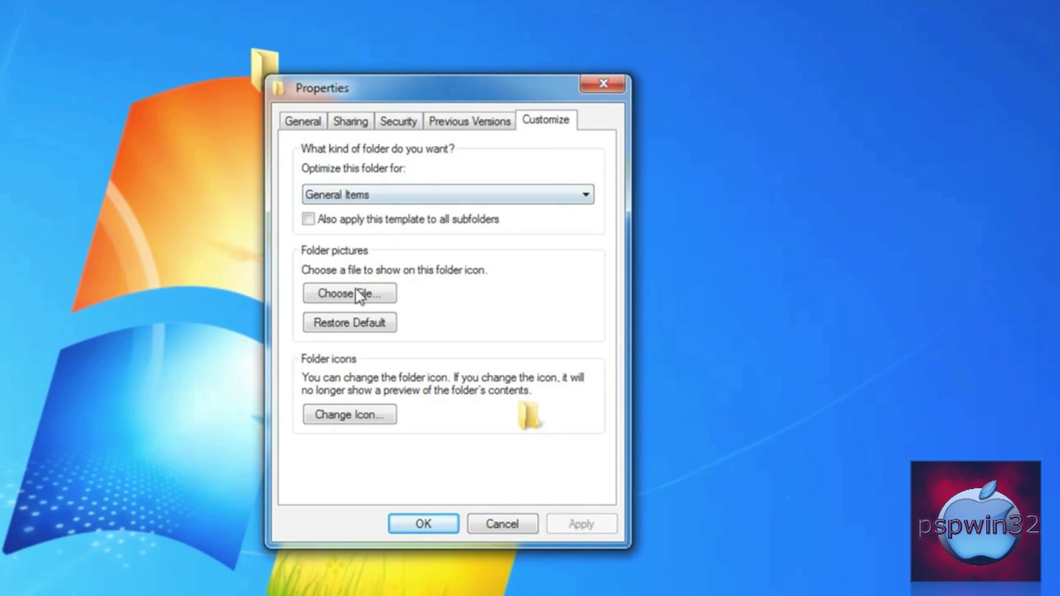
click(366, 418)
drag(377, 454, 397, 454)
click(543, 334)
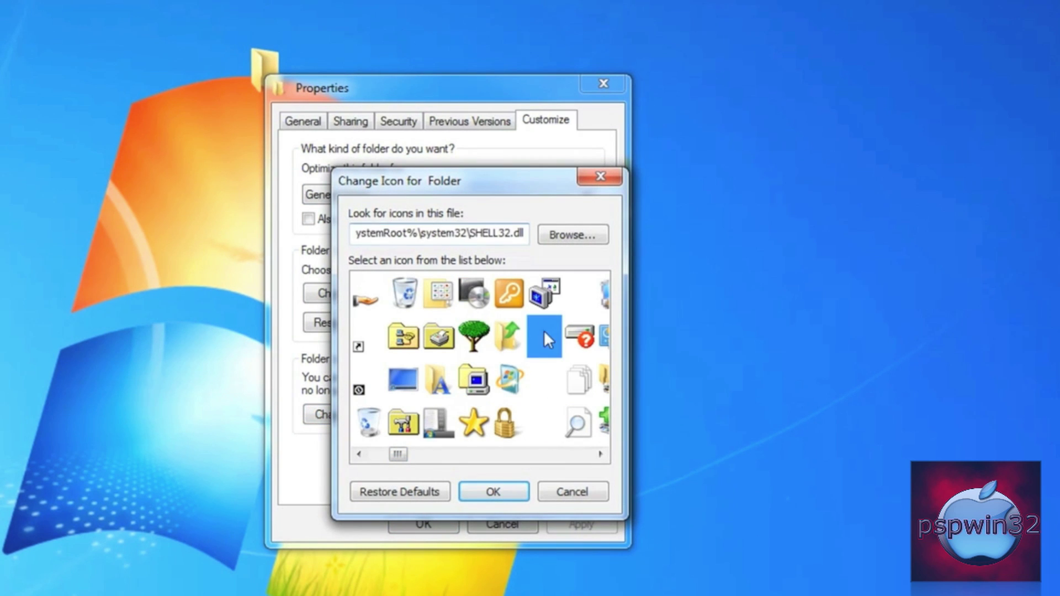
click(492, 490)
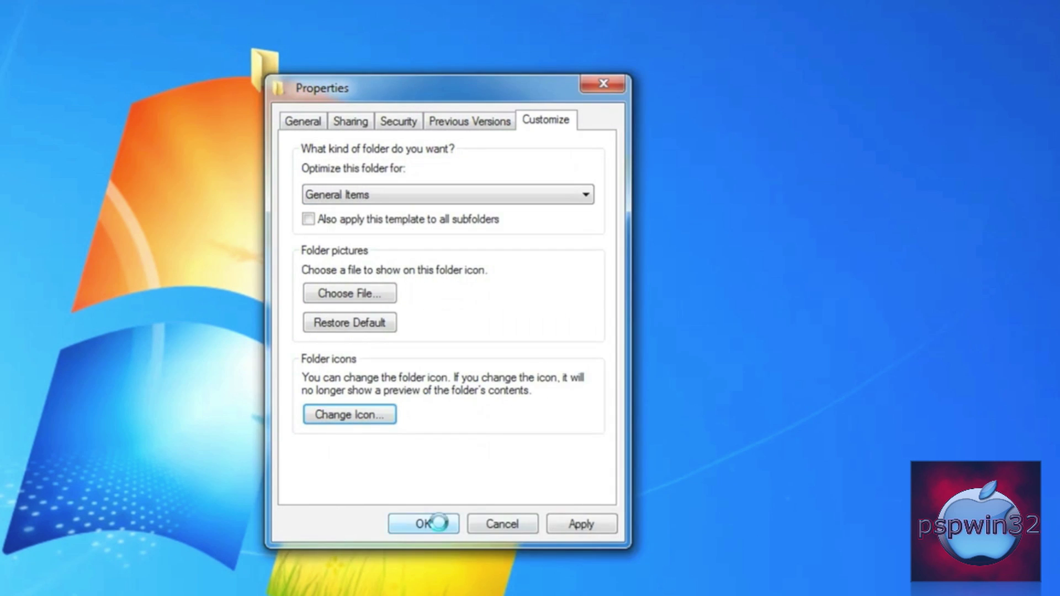
click(433, 523)
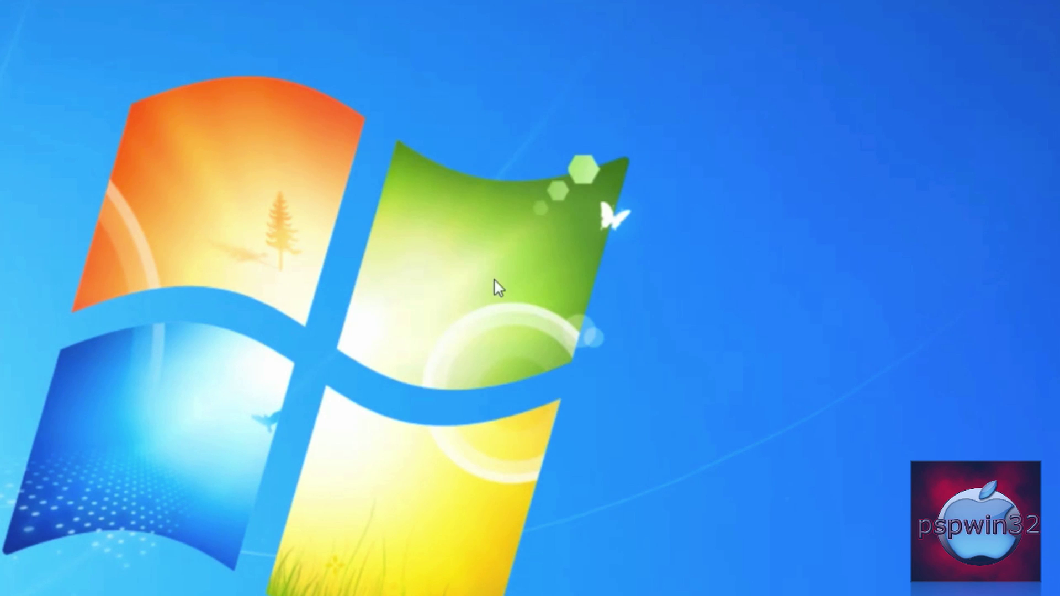
- Drag a selection box across the desktop to reveal the hidden folder
drag(657, 390, 67, 122)
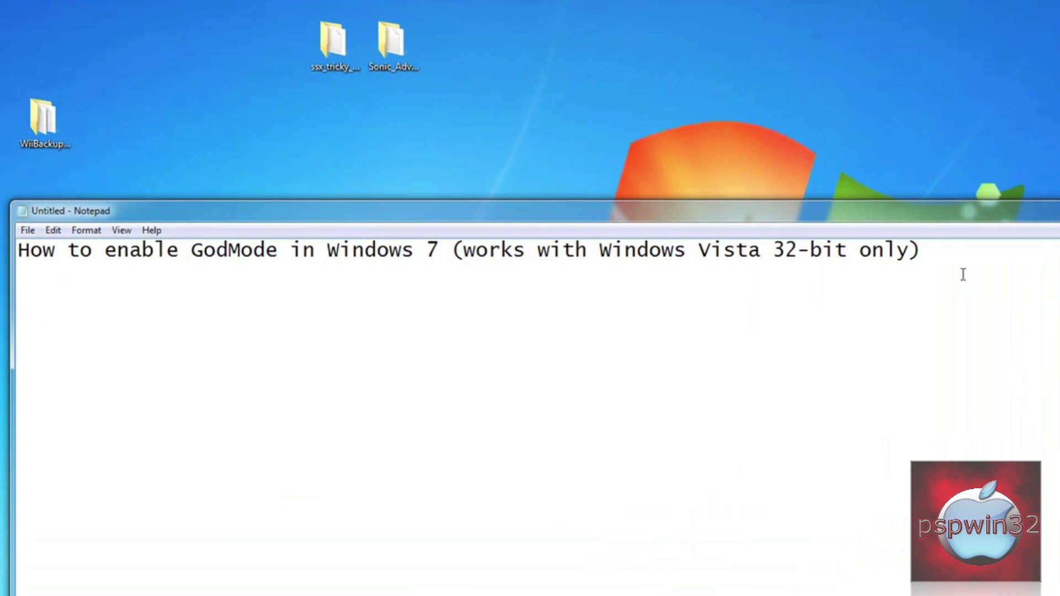
- Replace the GodMode heading line with the text 'Create a new folder'
drag(953, 252, 18, 252)
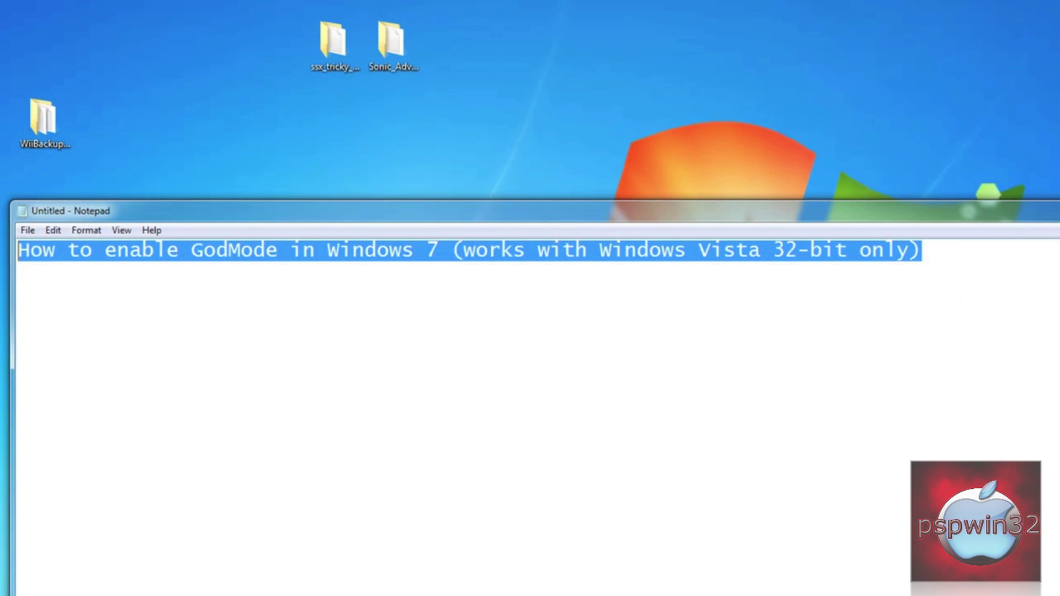
key(Delete)
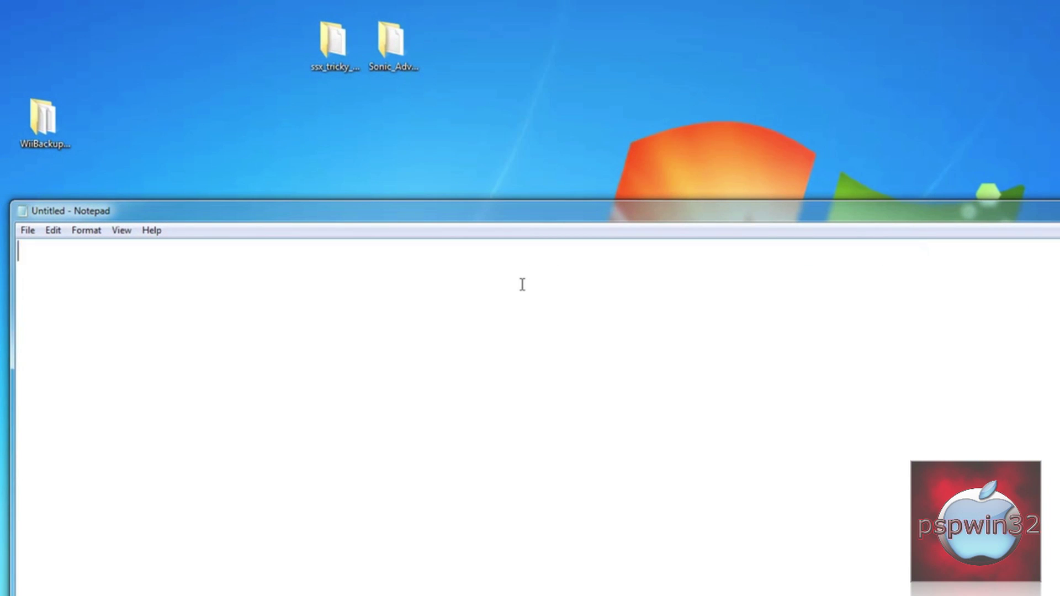
text(Create a new fld)
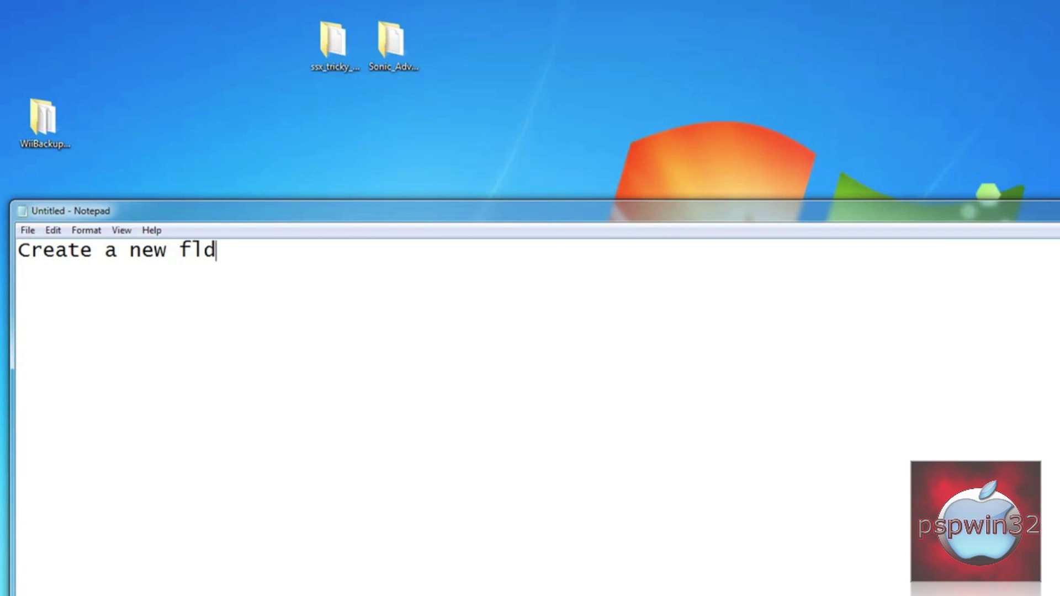
key(BackSpace)
key(BackSpace)
text(older)
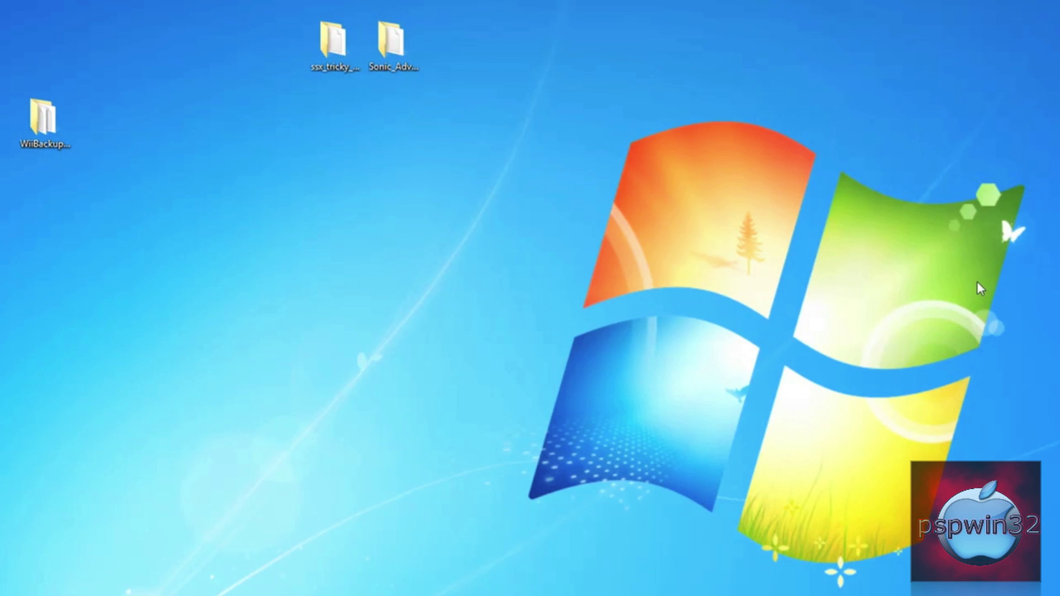
- Create another desktop folder and change the note to 'Name it' plus the pasted GodMode name
right_click(977, 282)
mouse_move(1038, 422)
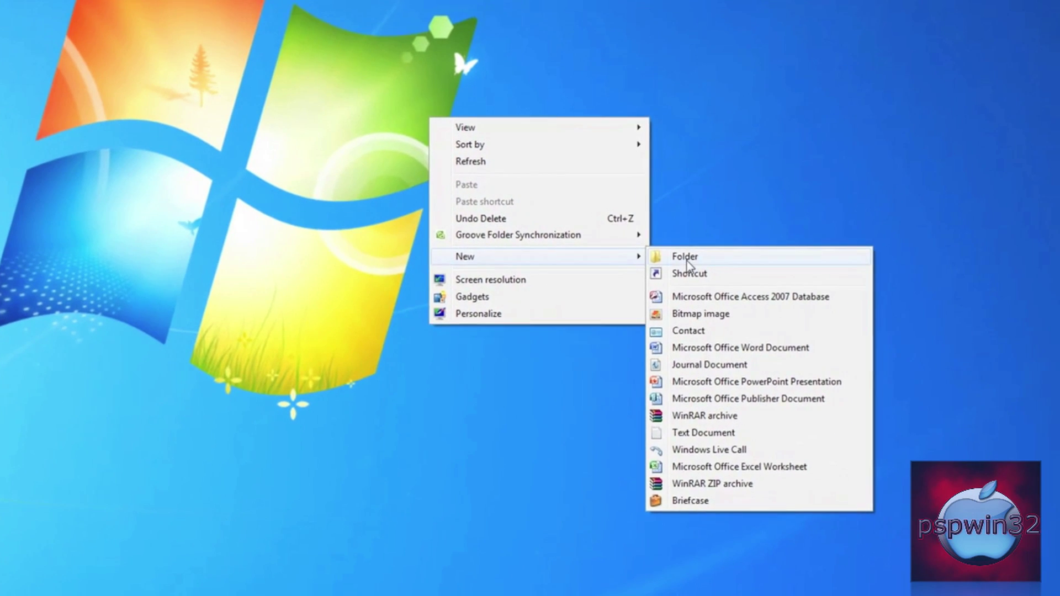
click(832, 302)
key(Return)
key(Return)
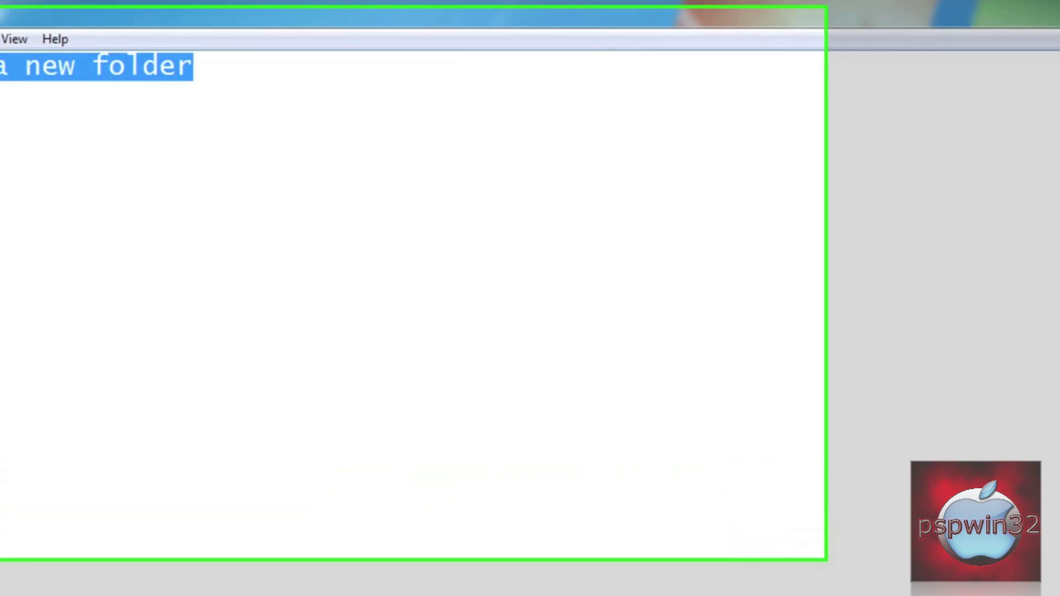
key(BackSpace)
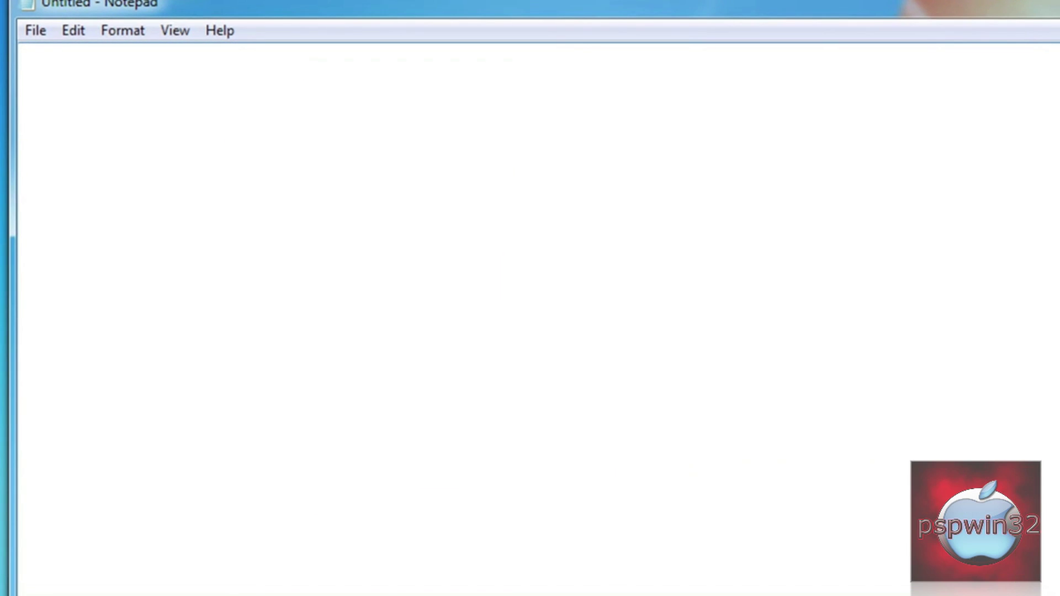
text(Name it)
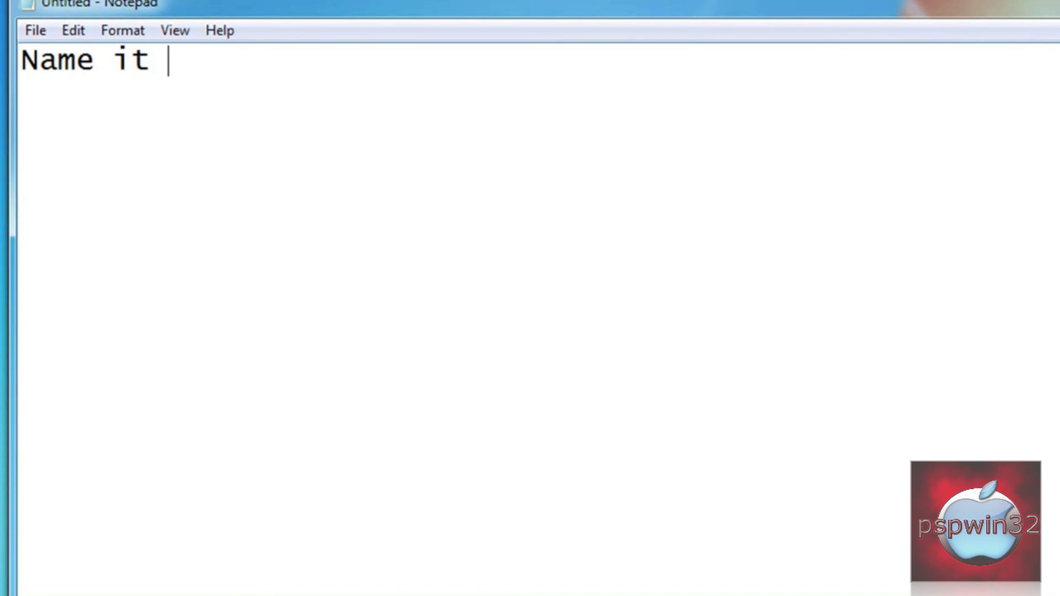
text(GodMode.{ED7BA470-8E54-465E-825C-99712043E01C})
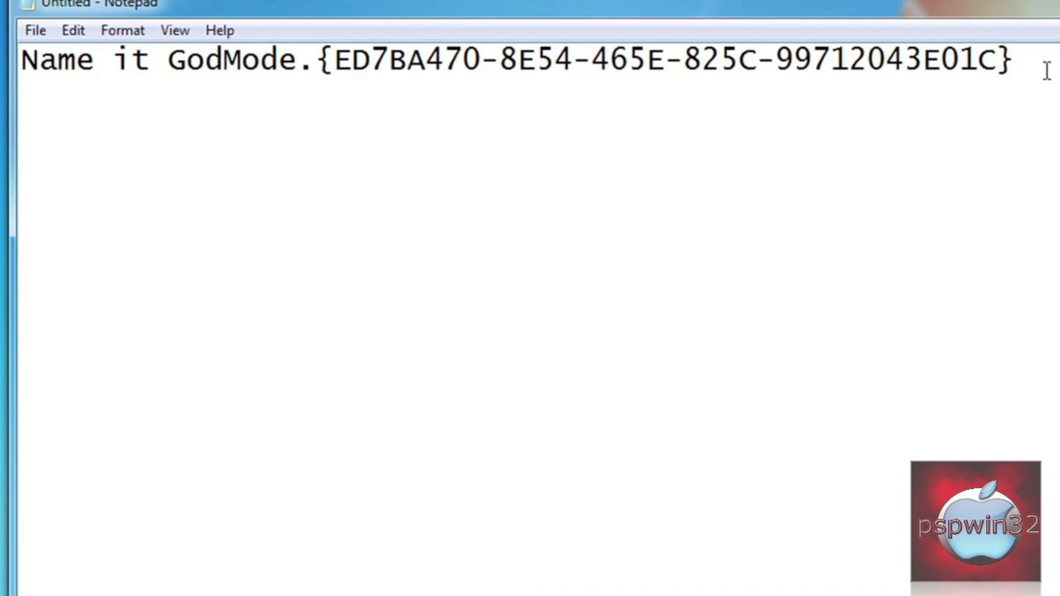
- Copy 'GodMode.{ED7BA470-8E54-465E-825C-99712043E01C}' and rename the new desktop folder with it
drag(1046, 71, 176, 74)
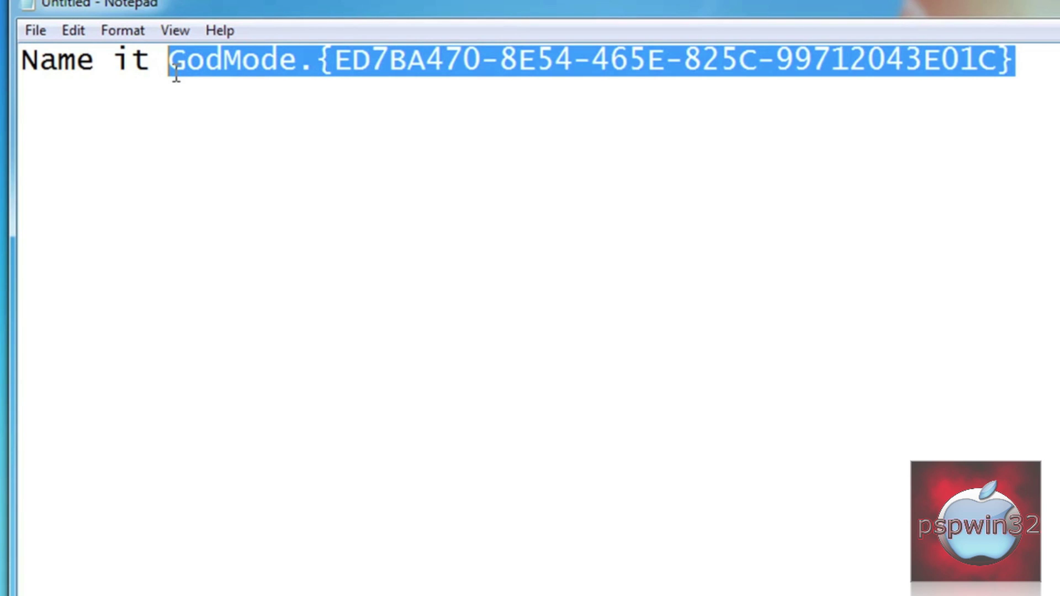
right_click(194, 61)
click(261, 139)
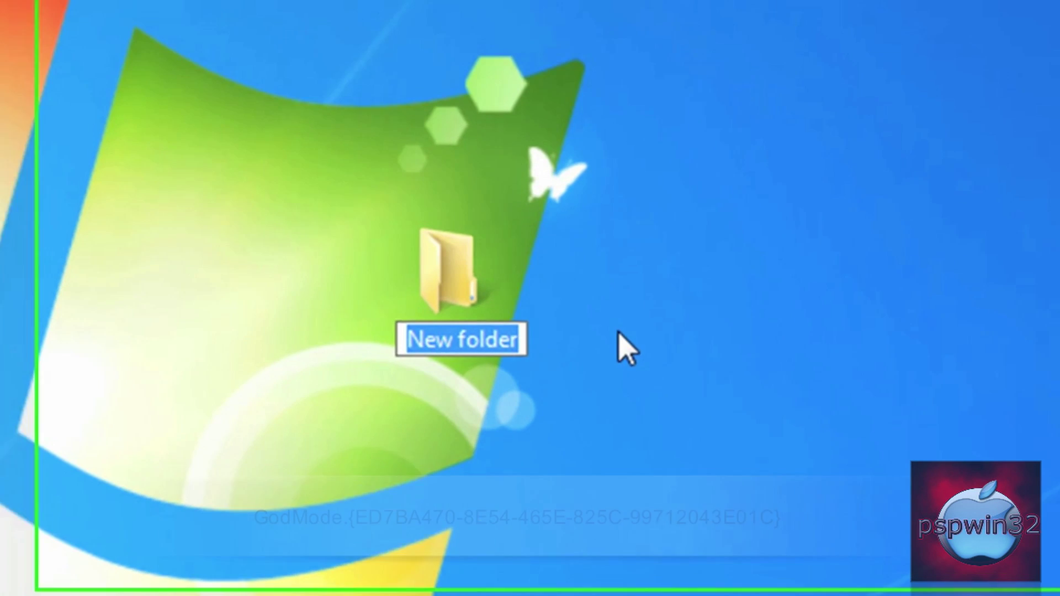
key(BackSpace)
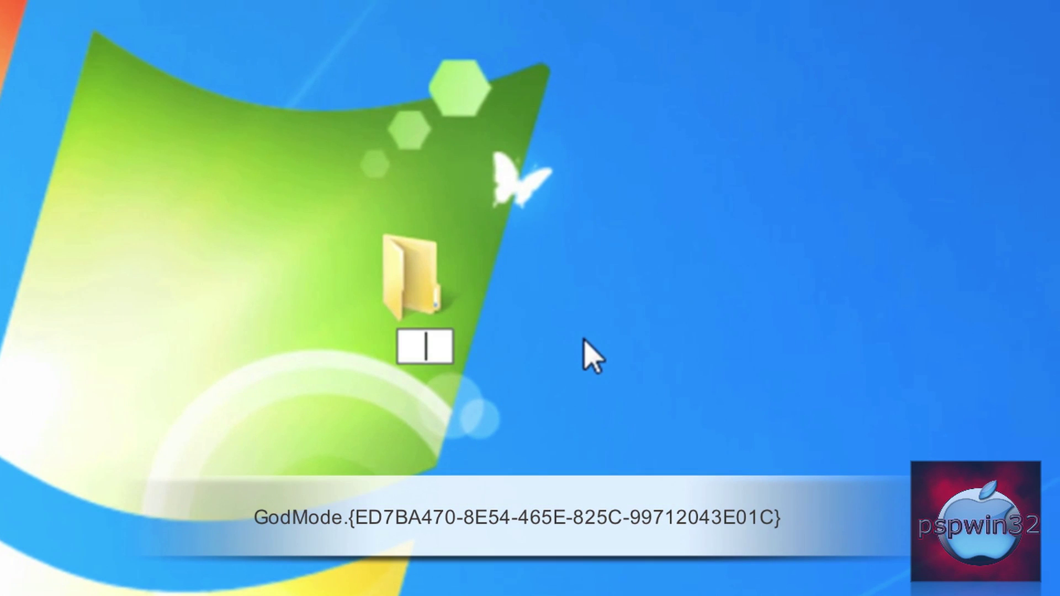
key(ctrl+v)
key(Return)
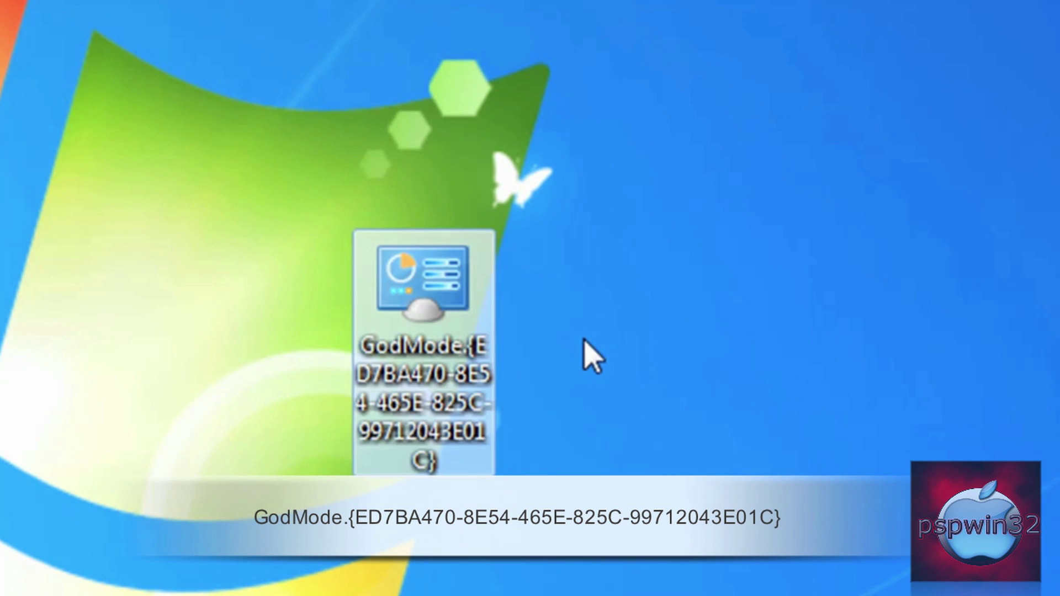
click(584, 341)
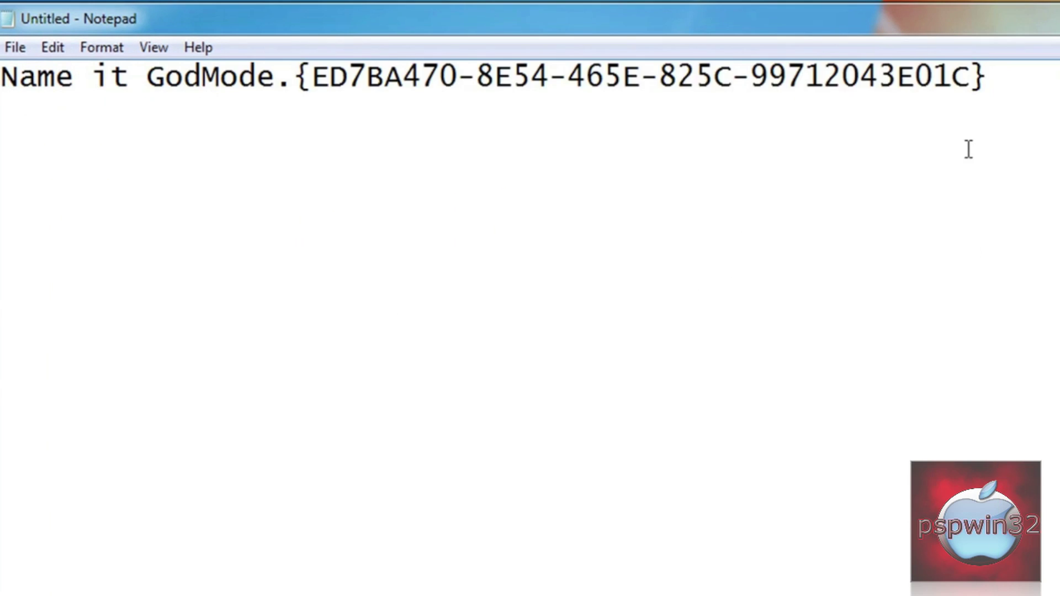
- Replace the 'Name it' line with 'Double-click on the icon and enjoy GodMode!!!'
drag(987, 77, 1, 78)
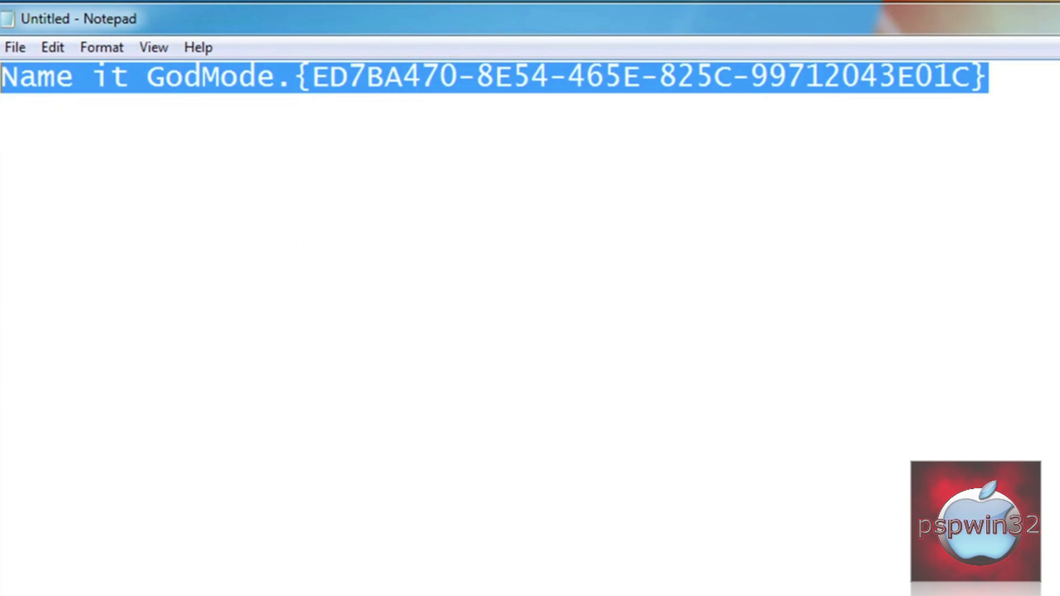
key(BackSpace)
text(Doul)
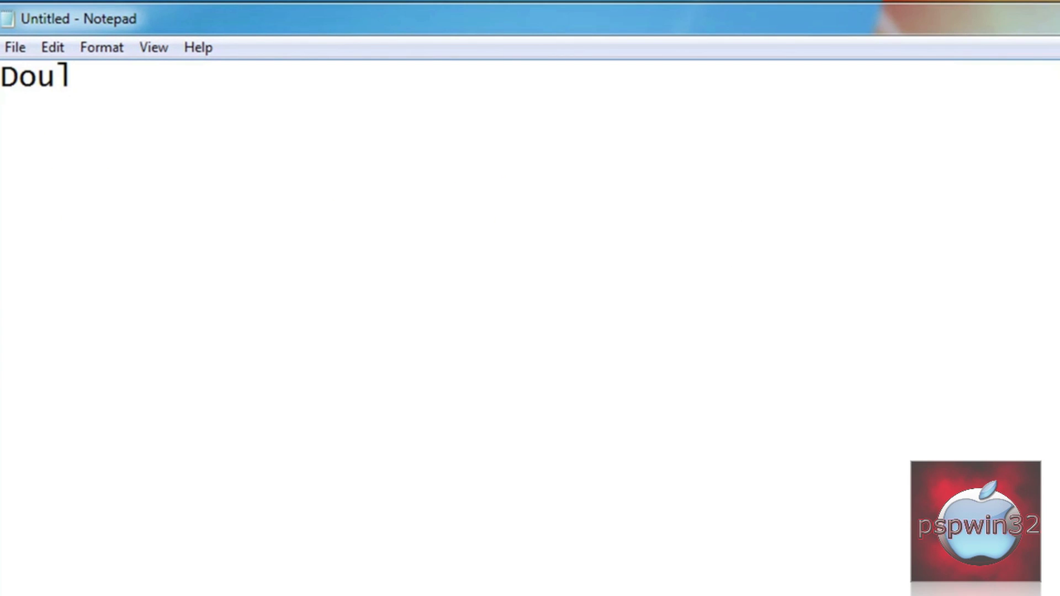
key(BackSpace)
text(ble-cl)
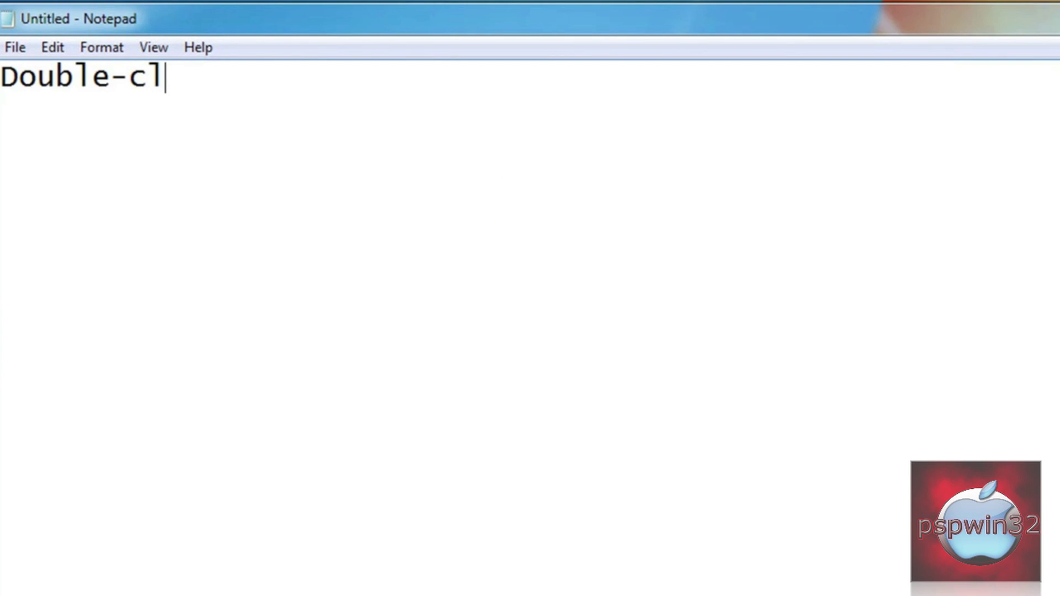
text(ick on the i)
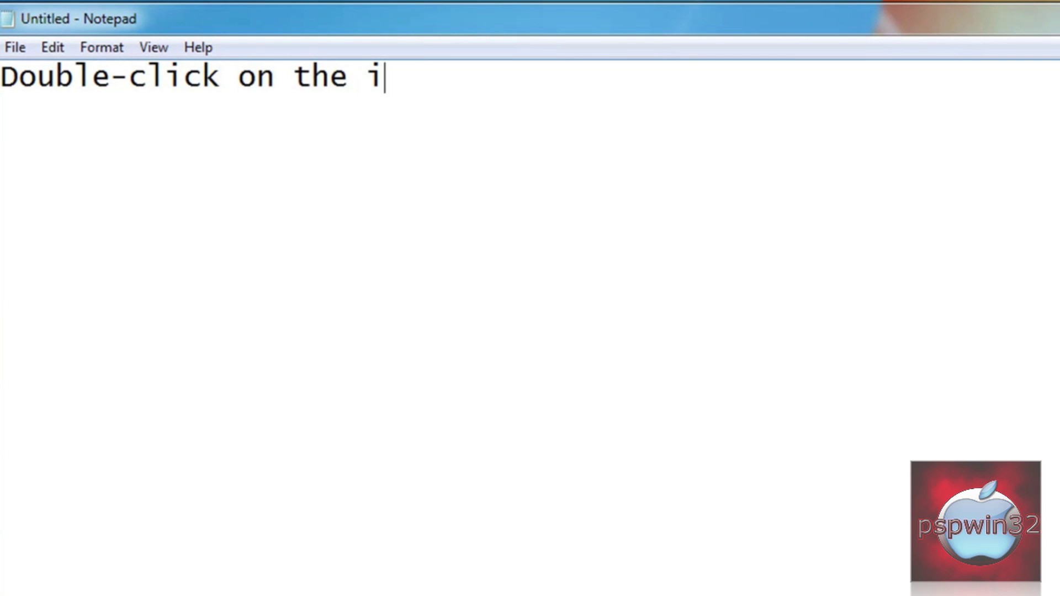
text(con and enj)
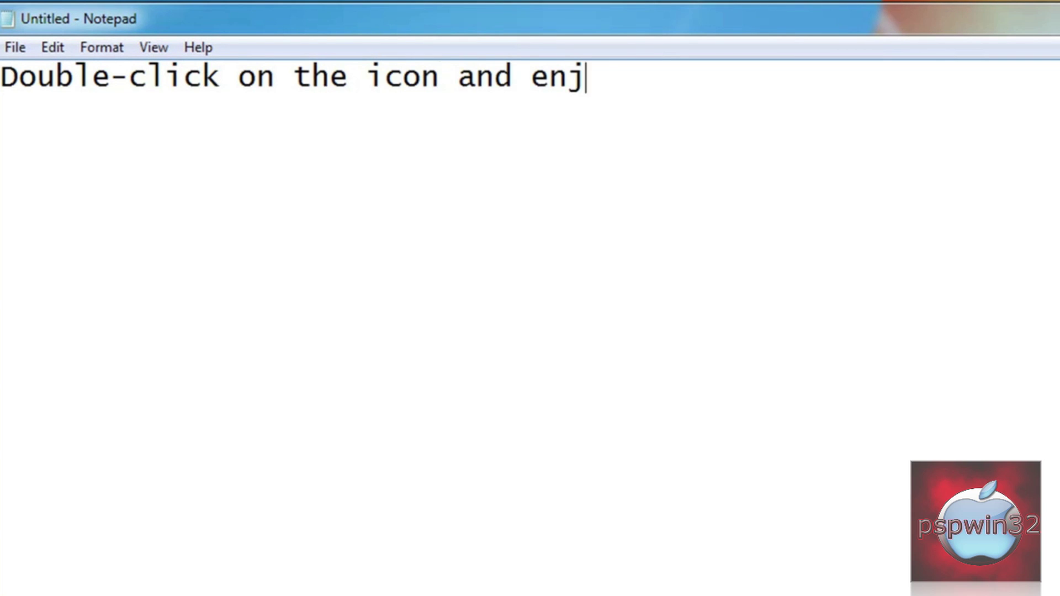
text(oy GodMo)
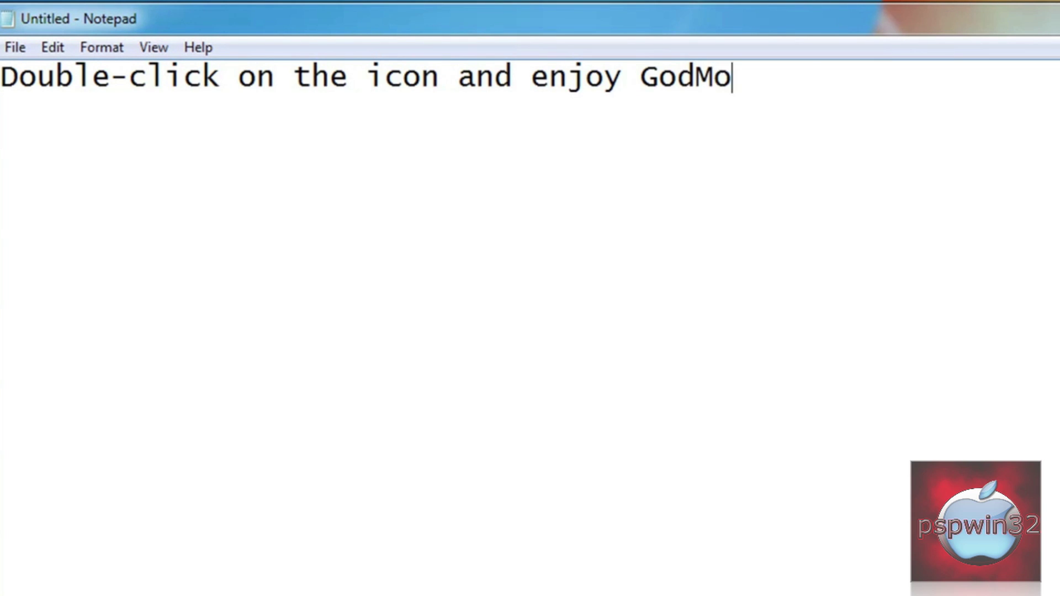
text(de!!!)
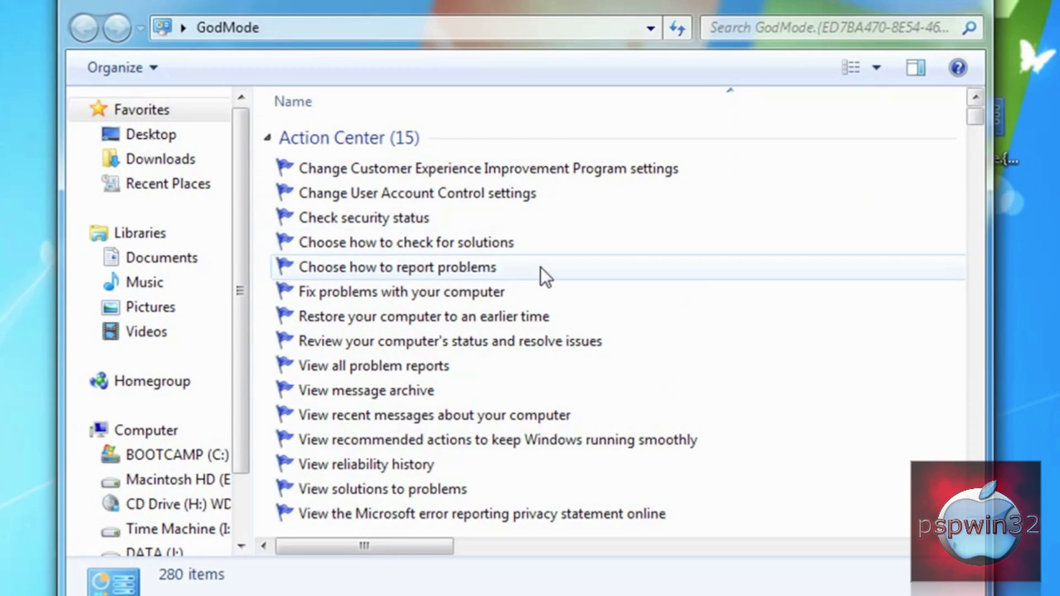
- Try GodMode entries, open 'Fix problems with your computer', then close Action Center
scroll(531, 264, down, 10)
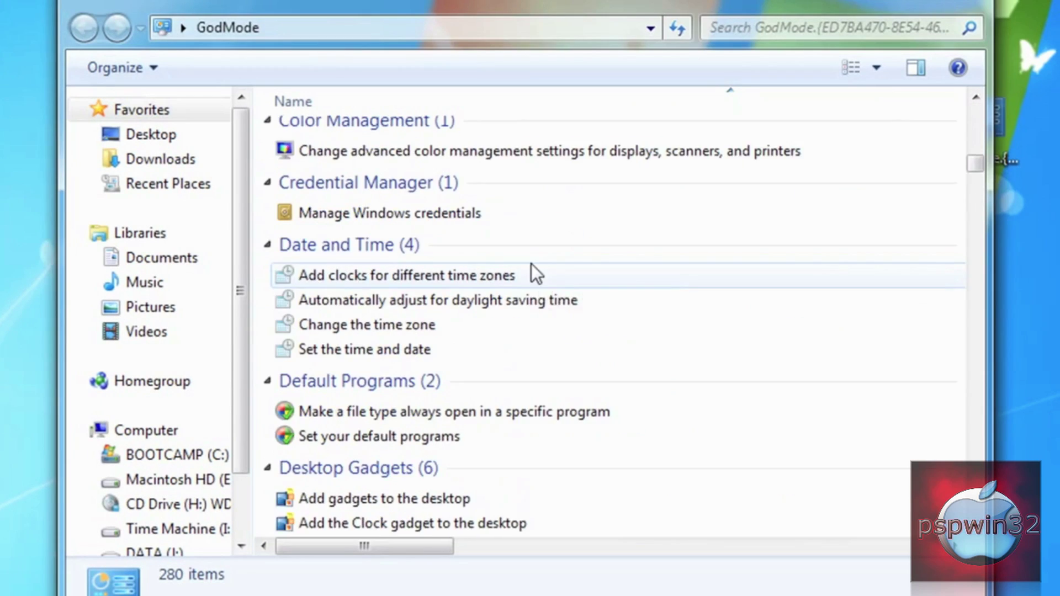
scroll(531, 263, up, 10)
click(569, 172)
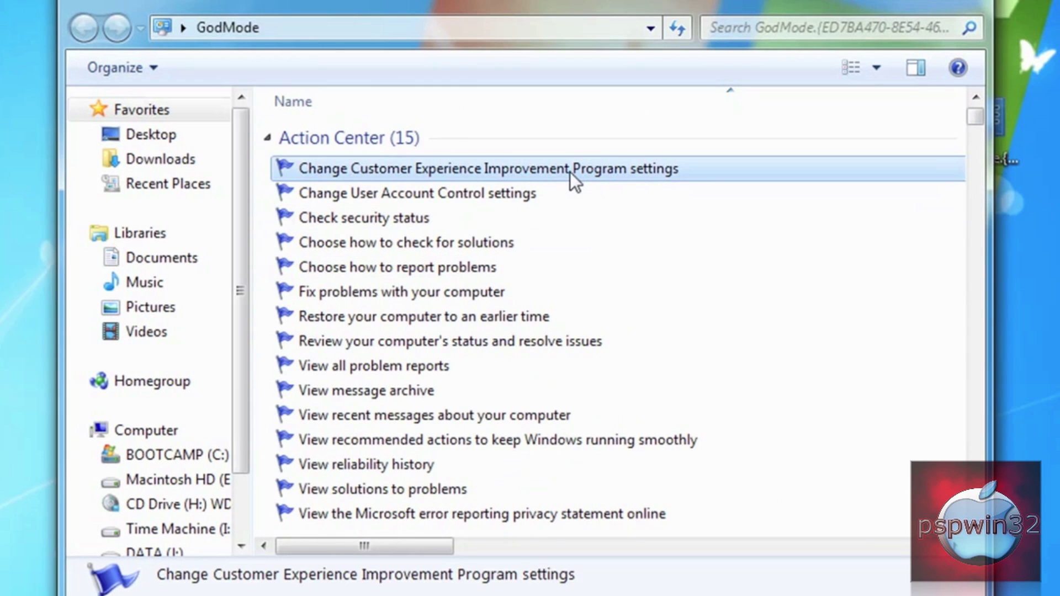
click(348, 315)
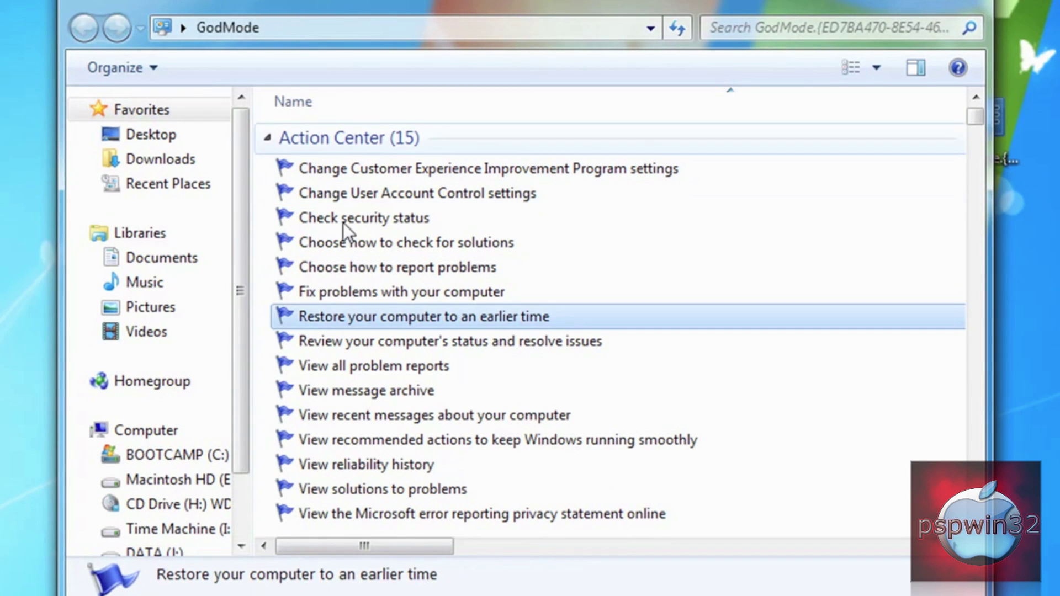
double_click(443, 293)
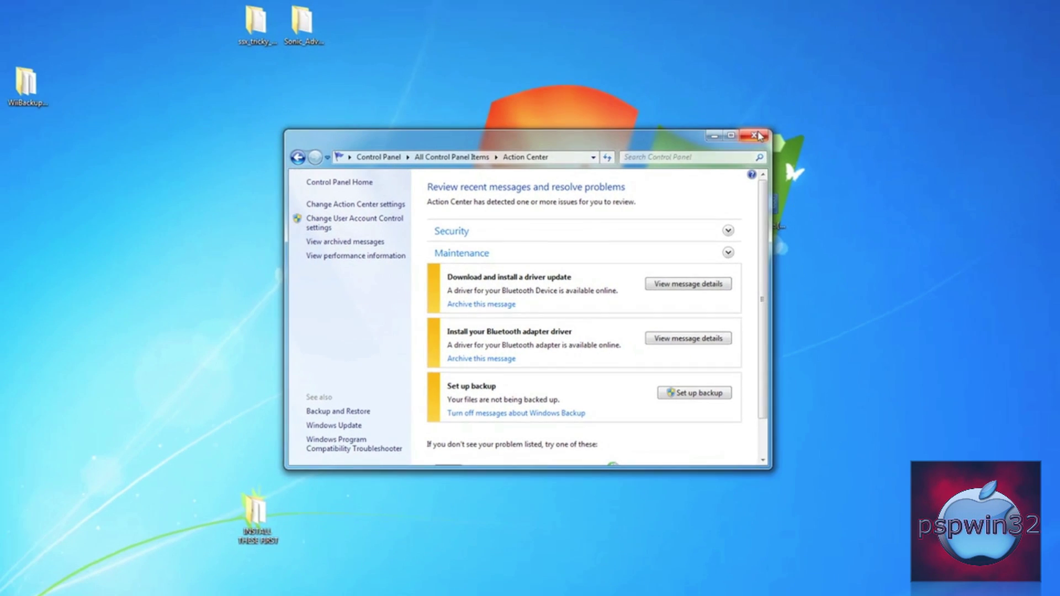
click(758, 136)
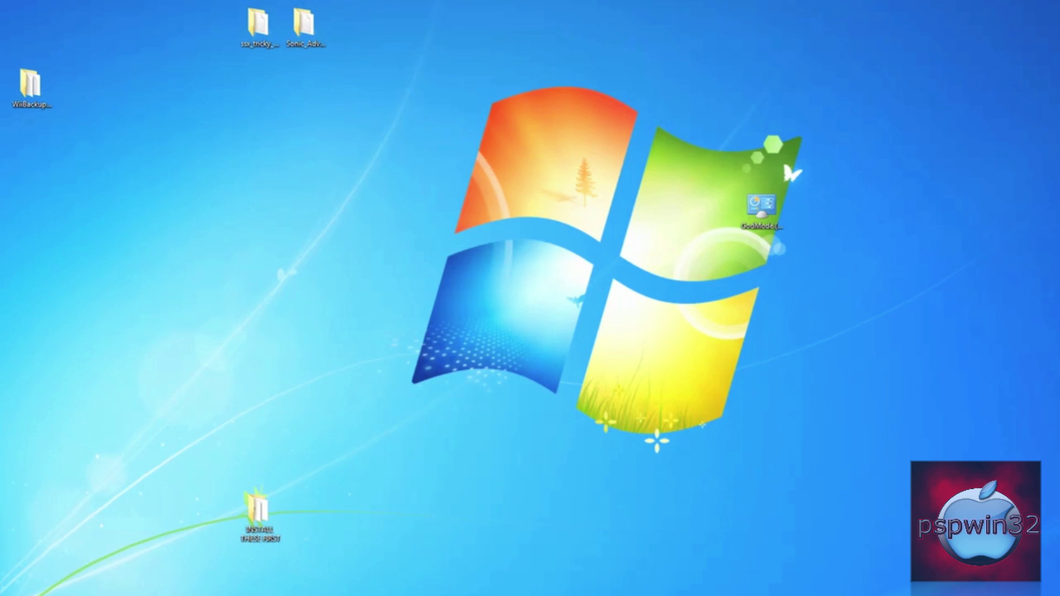
- Replace all of the note's text with 'Thanks'
key(ctrl+a)
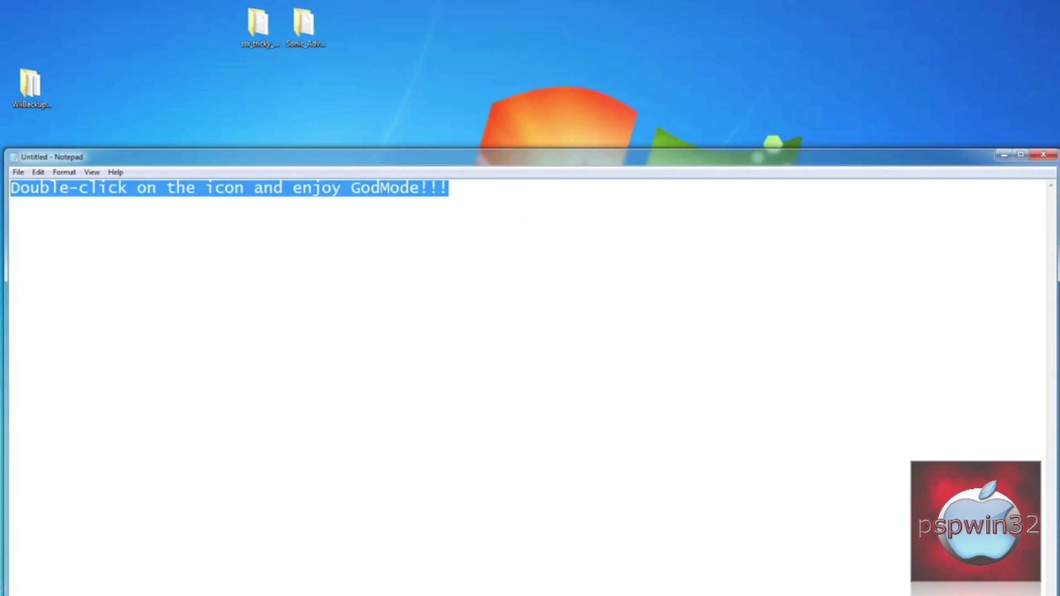
key(BackSpace)
text(Thanks)
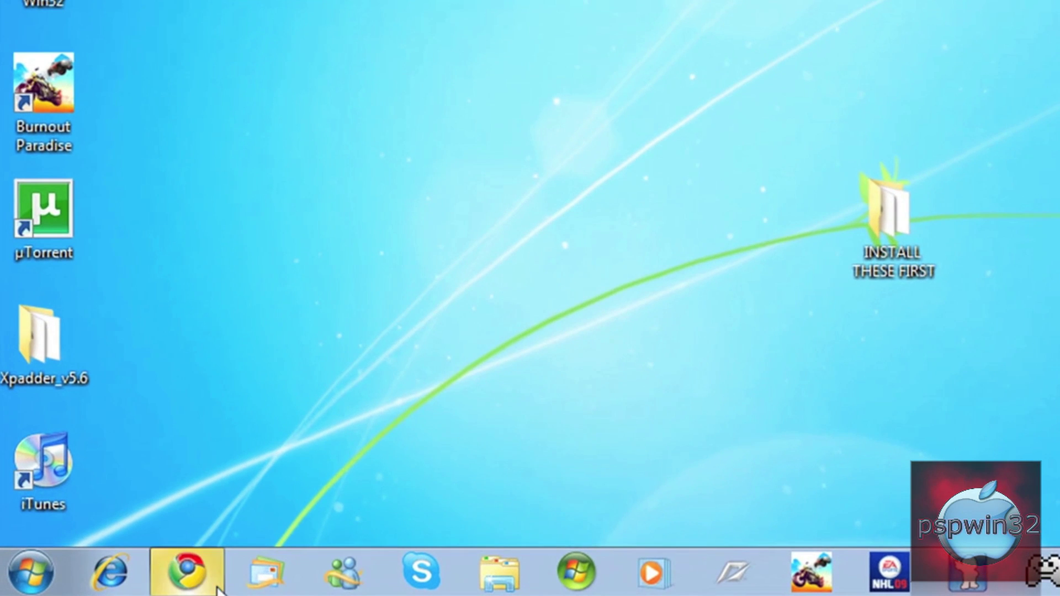
- In Google Chrome, go to tweaks.com/software/tweakslogon
click(67, 590)
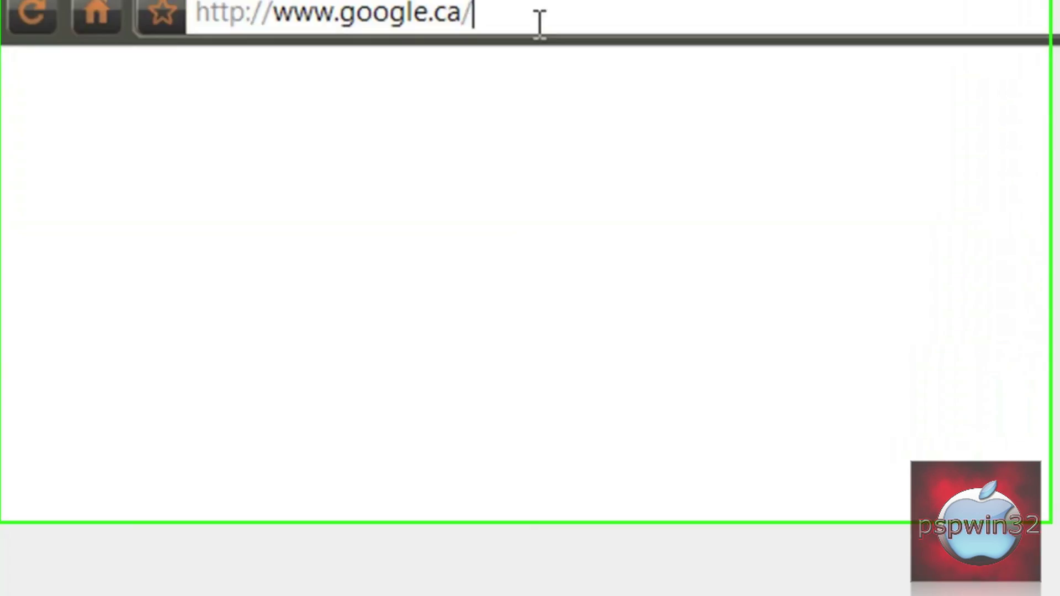
drag(476, 82, 226, 80)
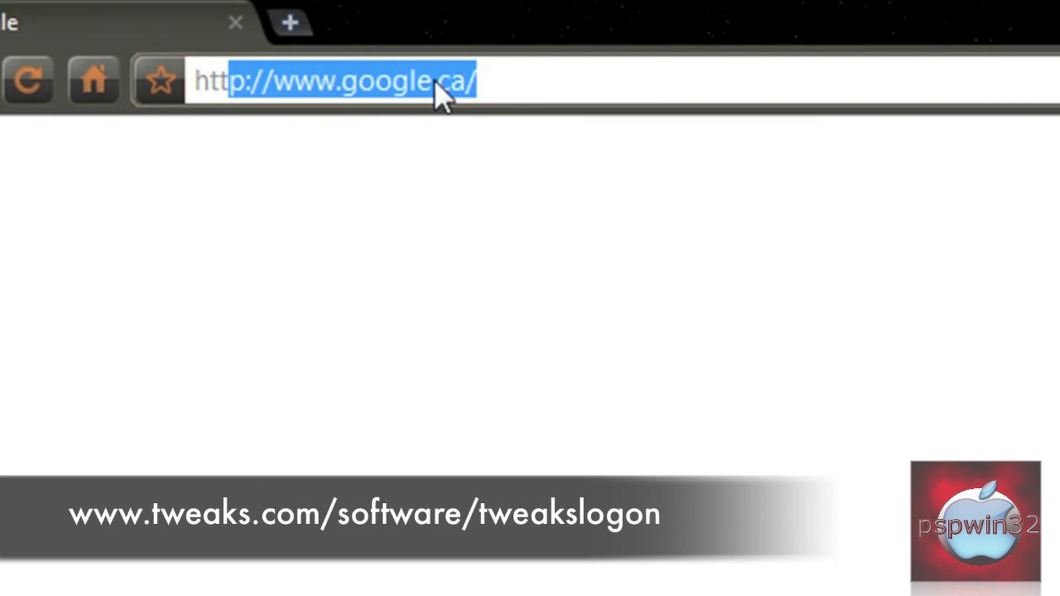
key(ctrl+a)
text(twea)
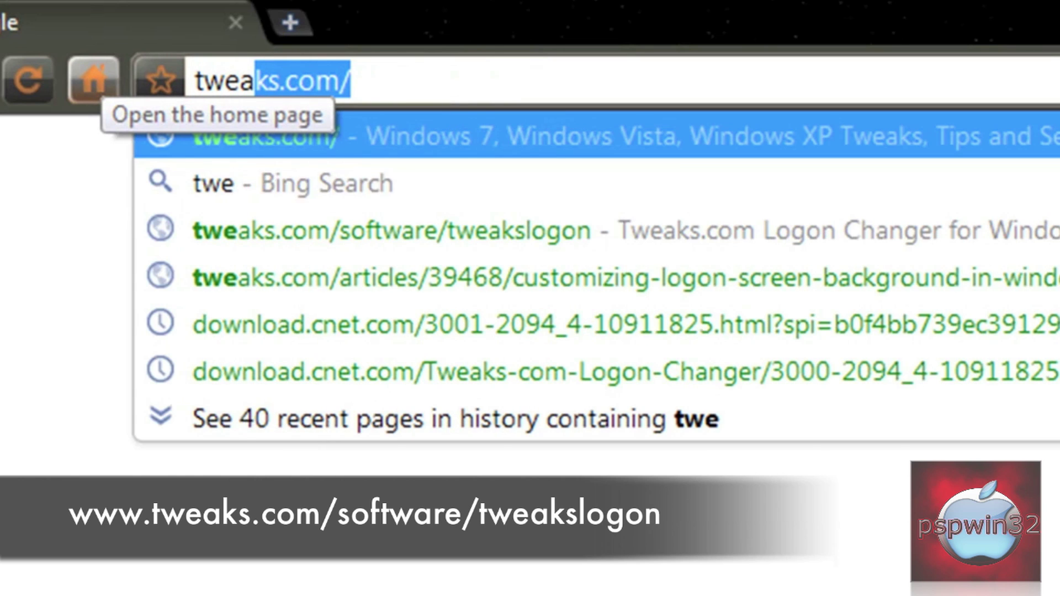
text(ks.com/so)
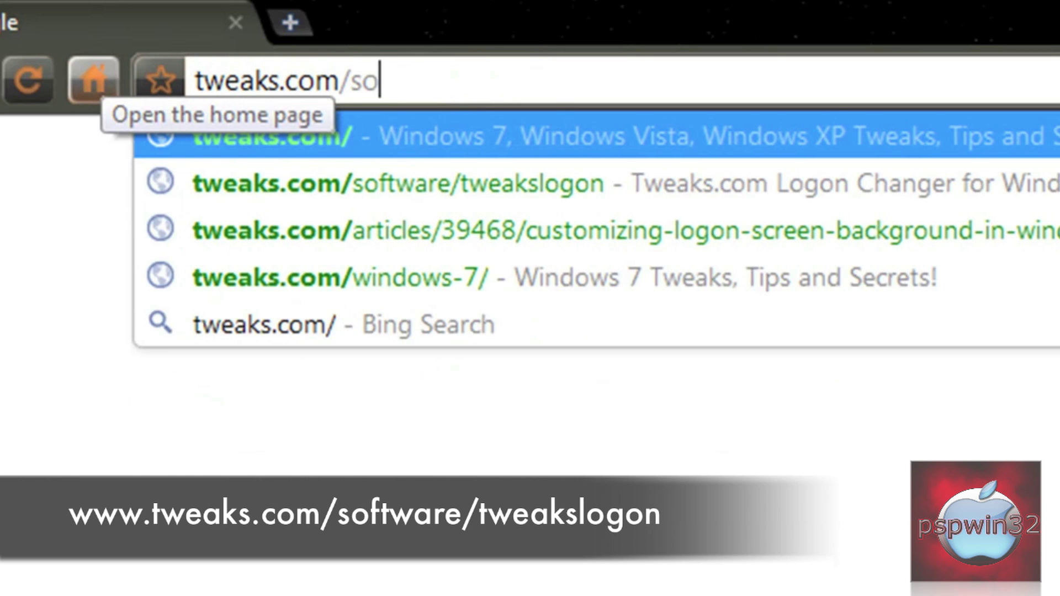
text(ftware/t)
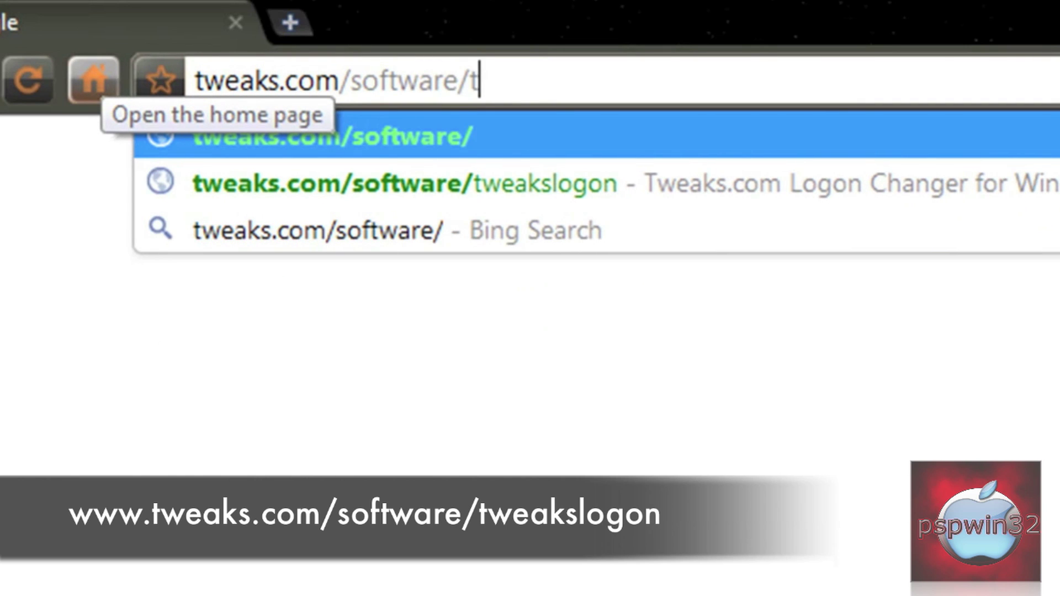
text(weakslogon)
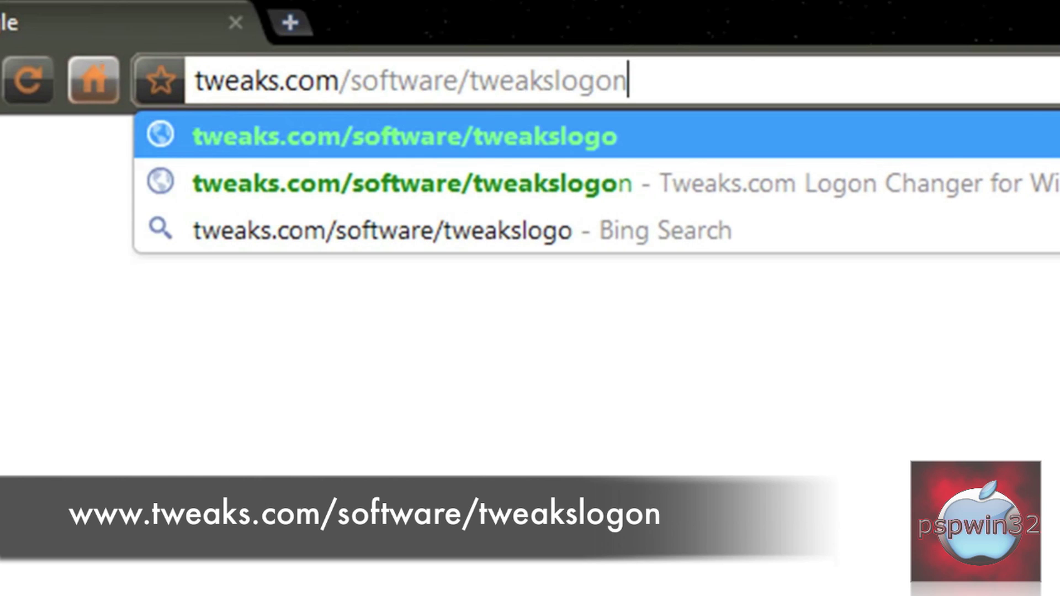
key(Return)
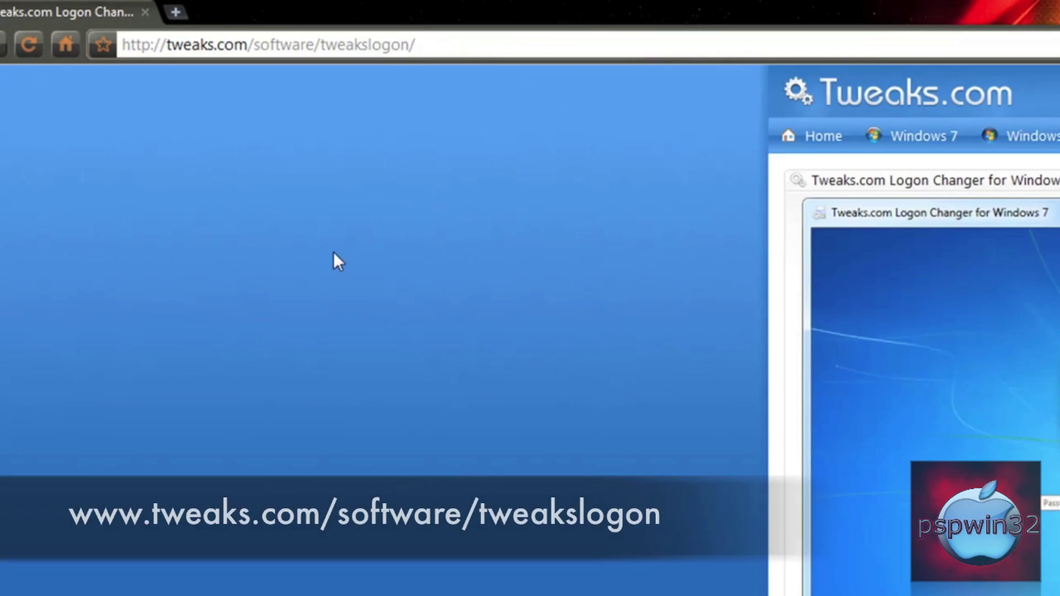
- Start downloading the Tweaks.com Logon Changer from its CNET download page
scroll(585, 491, down, 15)
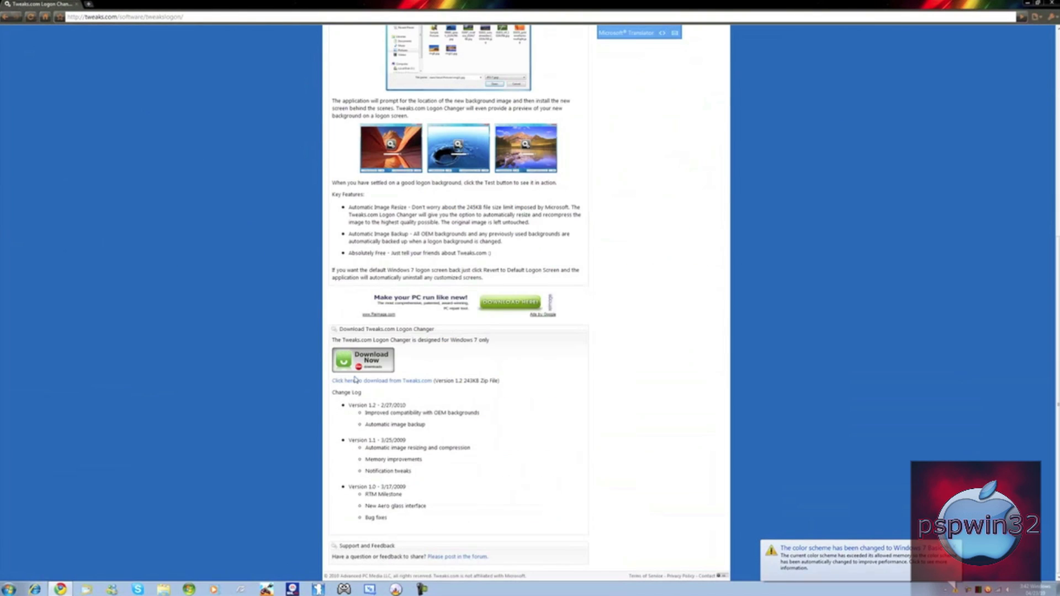
click(355, 360)
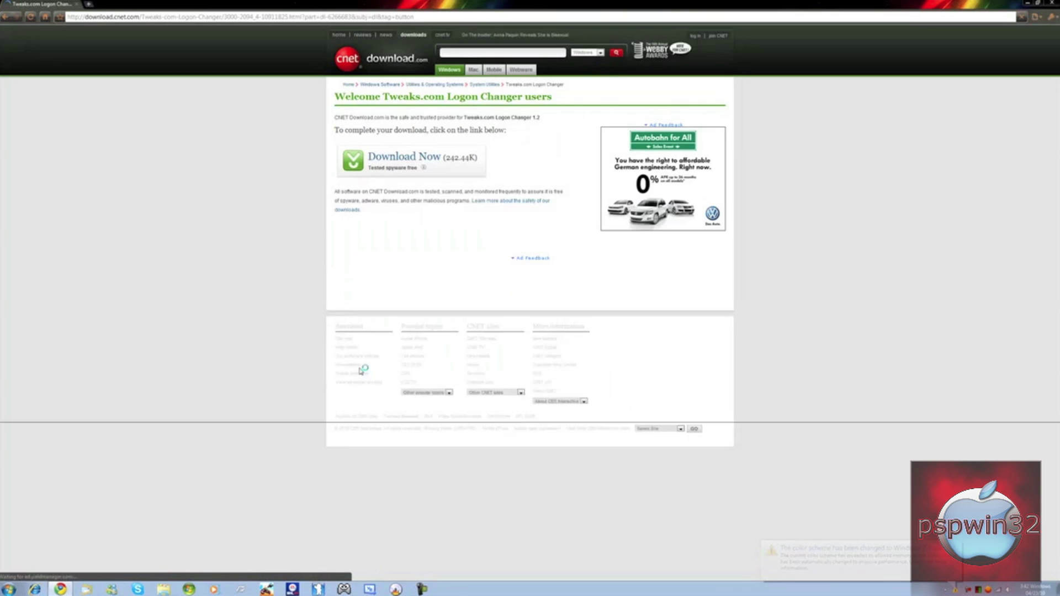
click(391, 158)
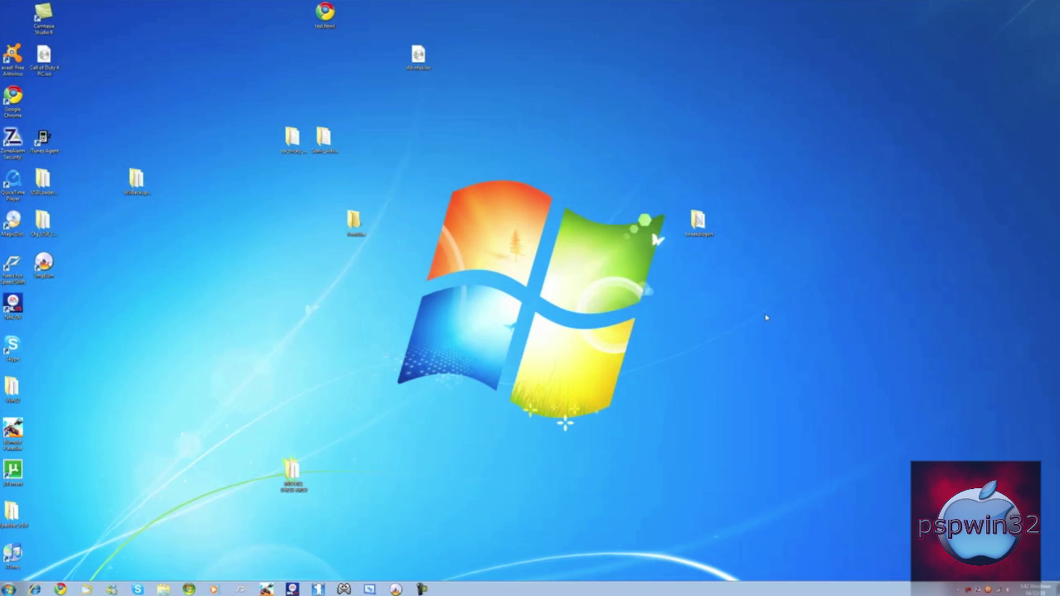
- Run TweaksLogon.exe and set Pictures' snow-leopard-wallpaper-11.jpg as logon background, accepting resize and backup
double_click(697, 224)
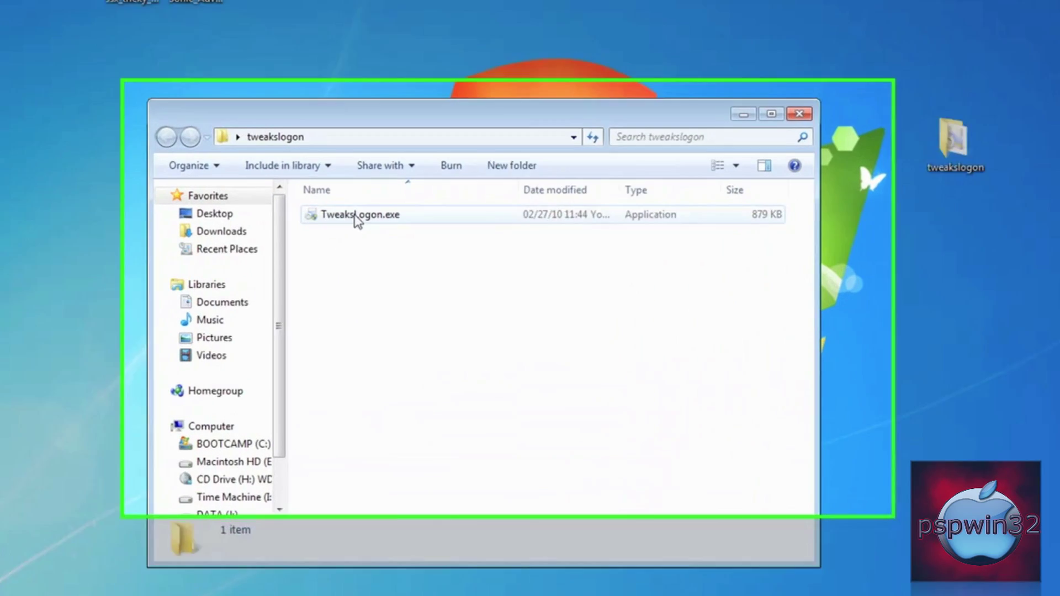
double_click(401, 261)
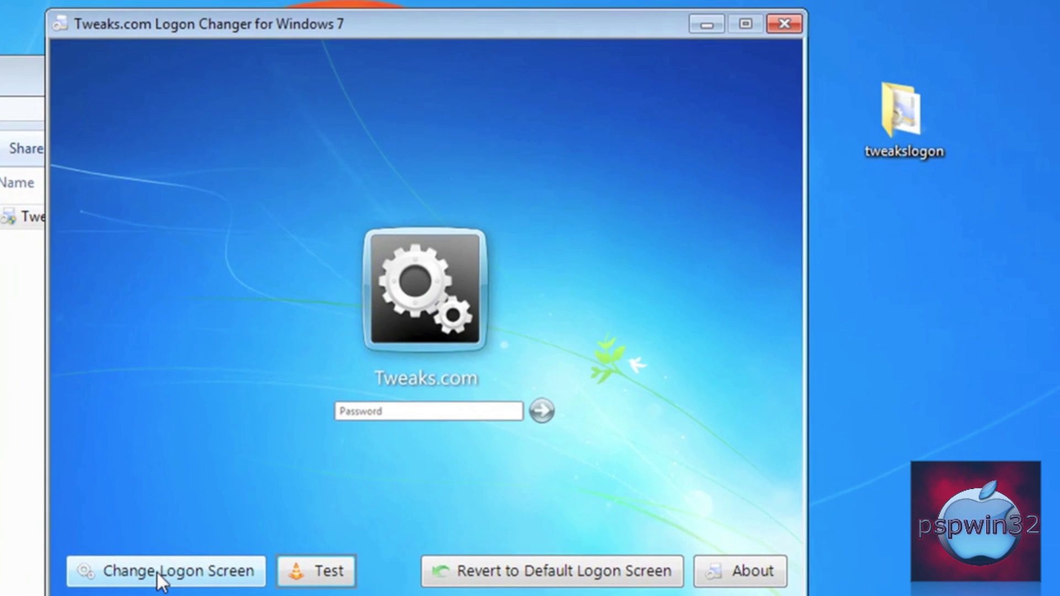
click(156, 572)
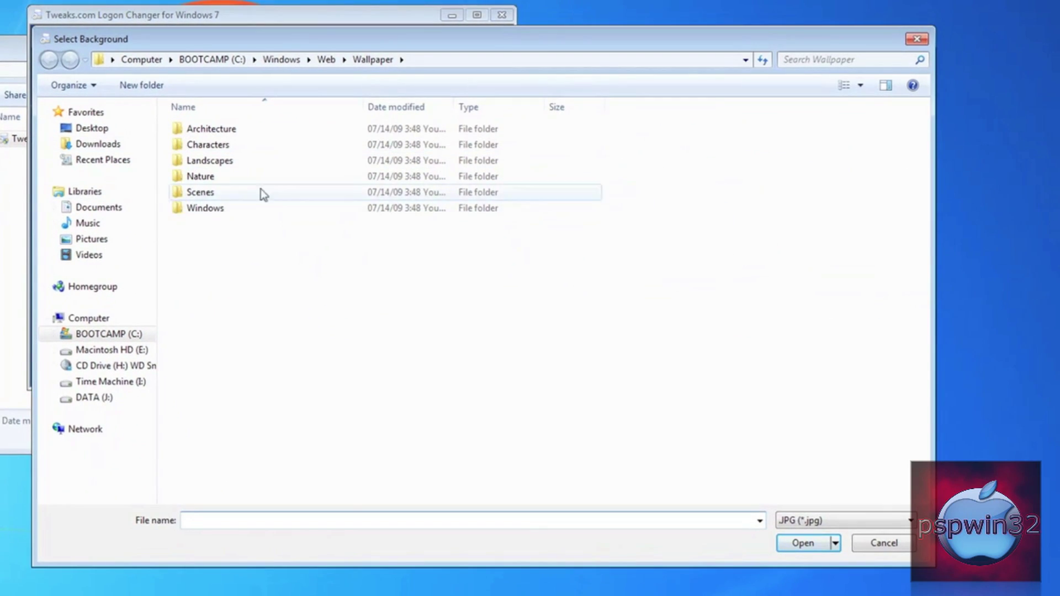
click(107, 239)
click(377, 196)
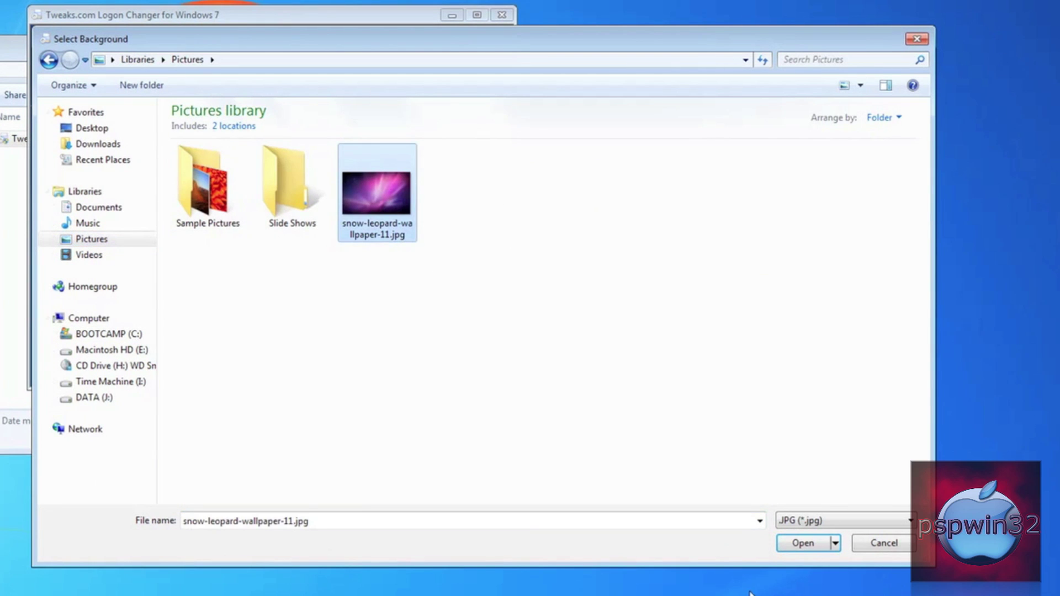
click(805, 547)
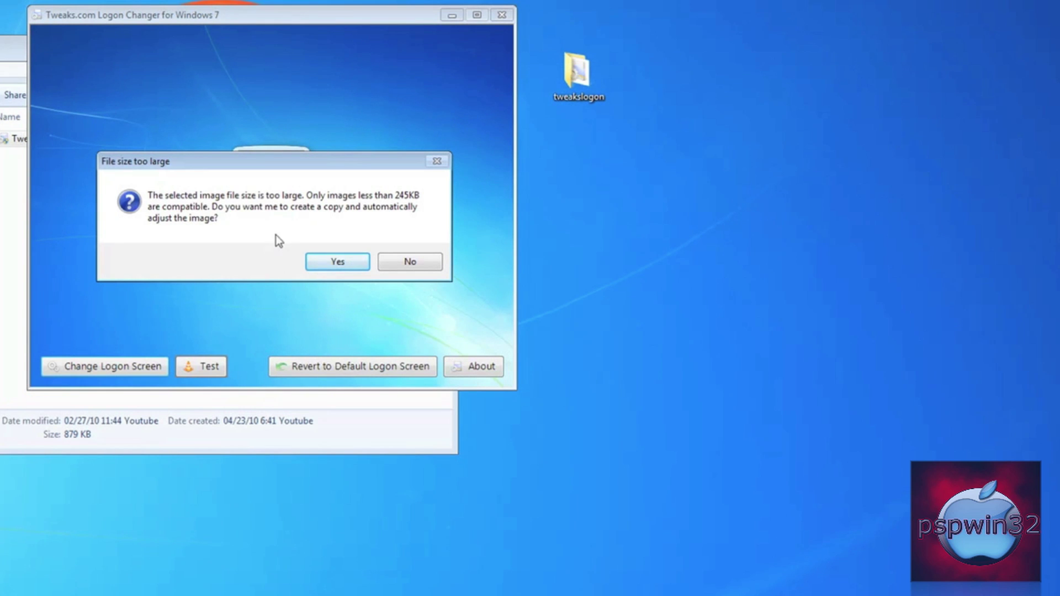
click(337, 263)
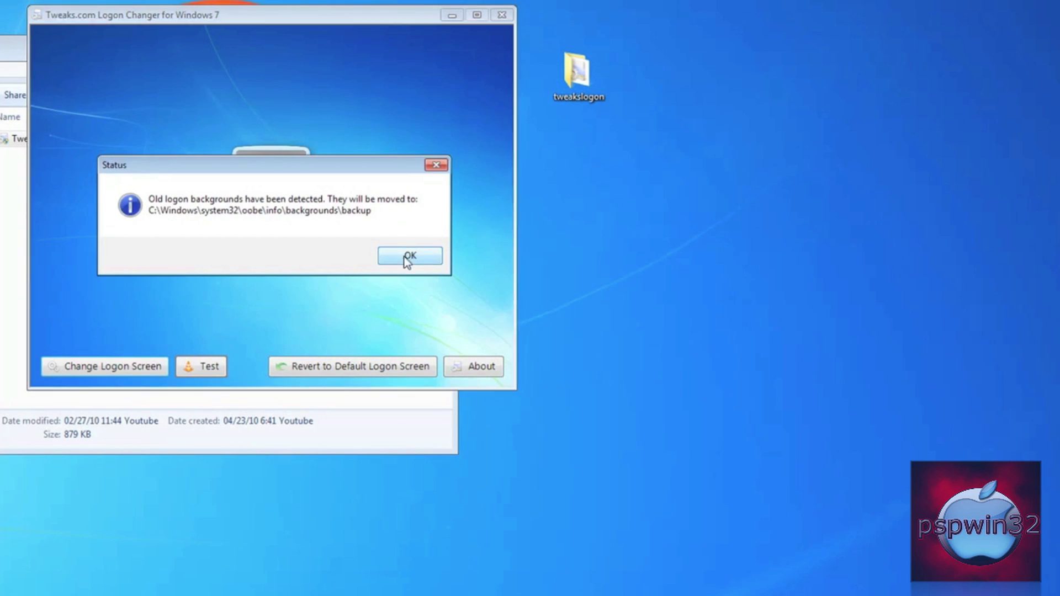
click(407, 259)
click(371, 254)
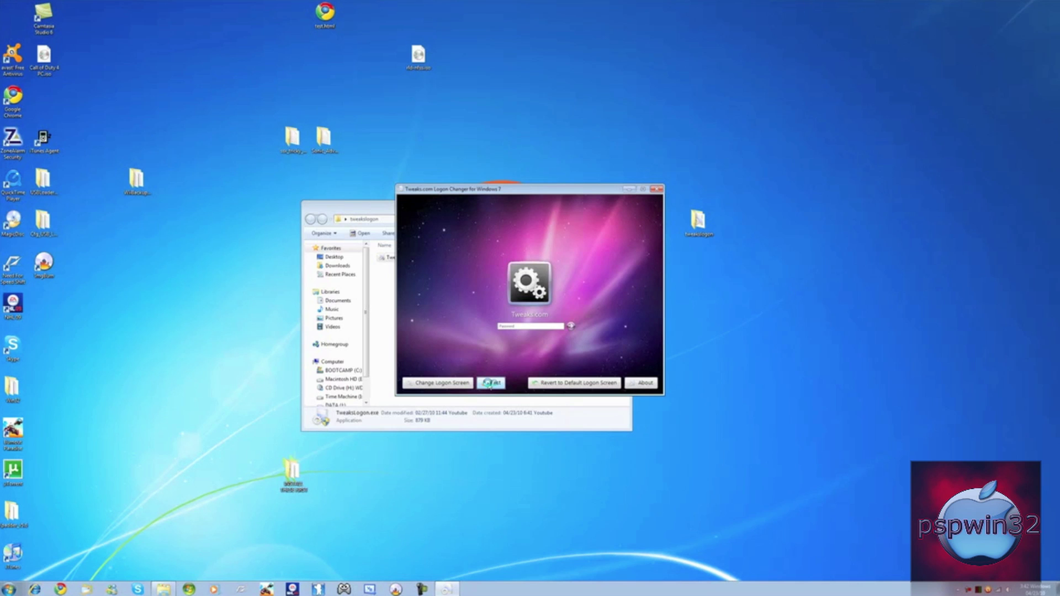
- Look over the Start menu shutdown options, then close the Logon Changer and tweakslogon folder
key(super)
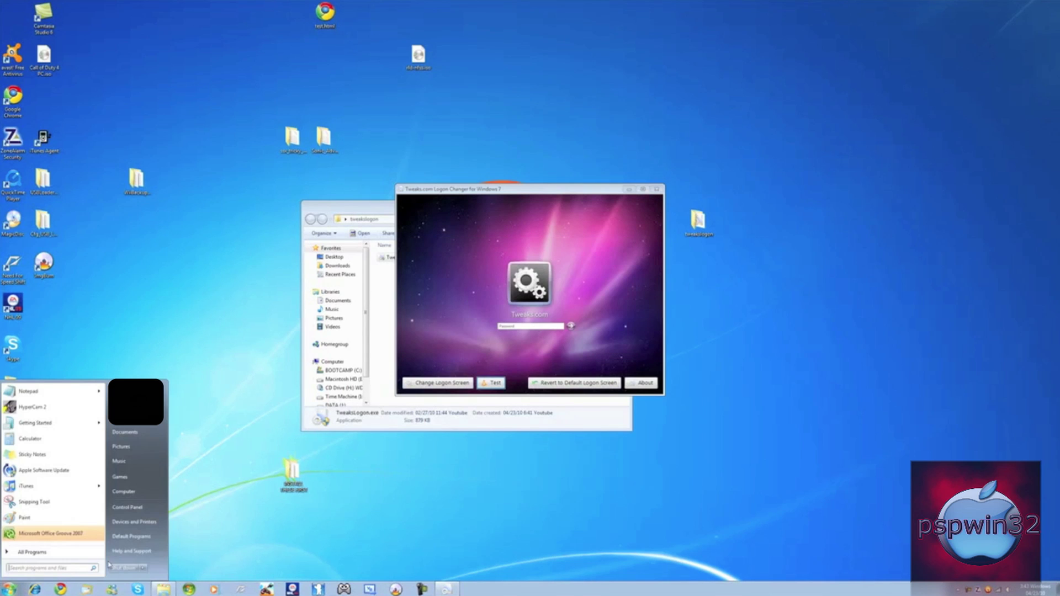
click(146, 571)
click(175, 546)
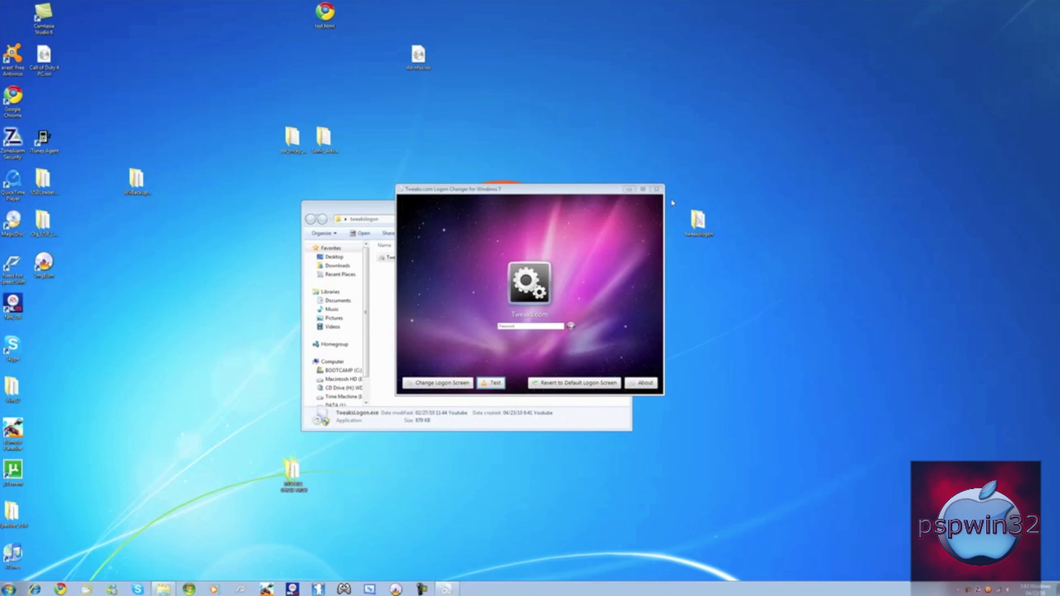
click(656, 189)
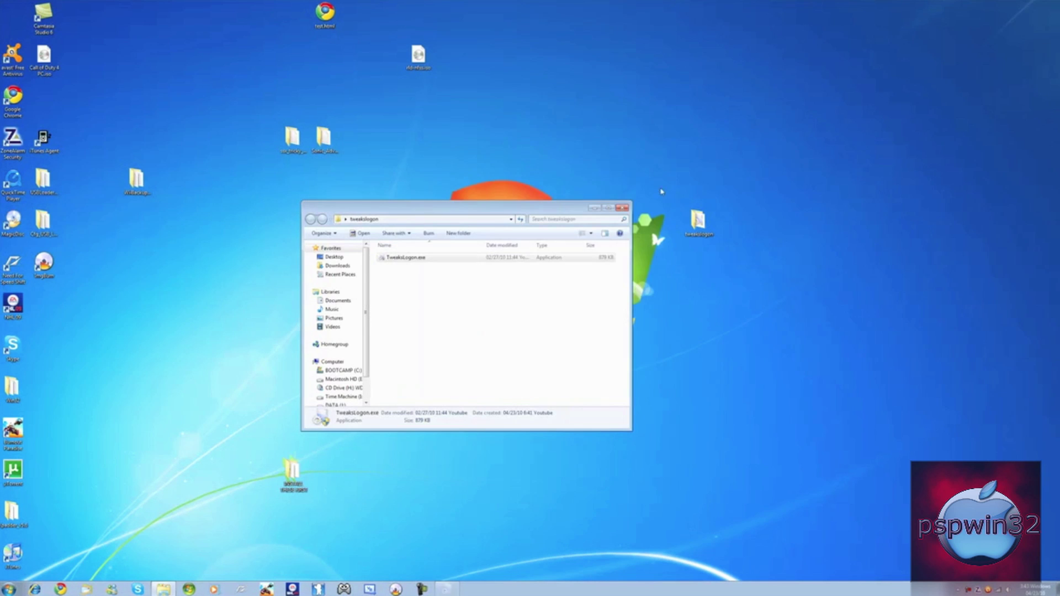
click(588, 269)
click(622, 208)
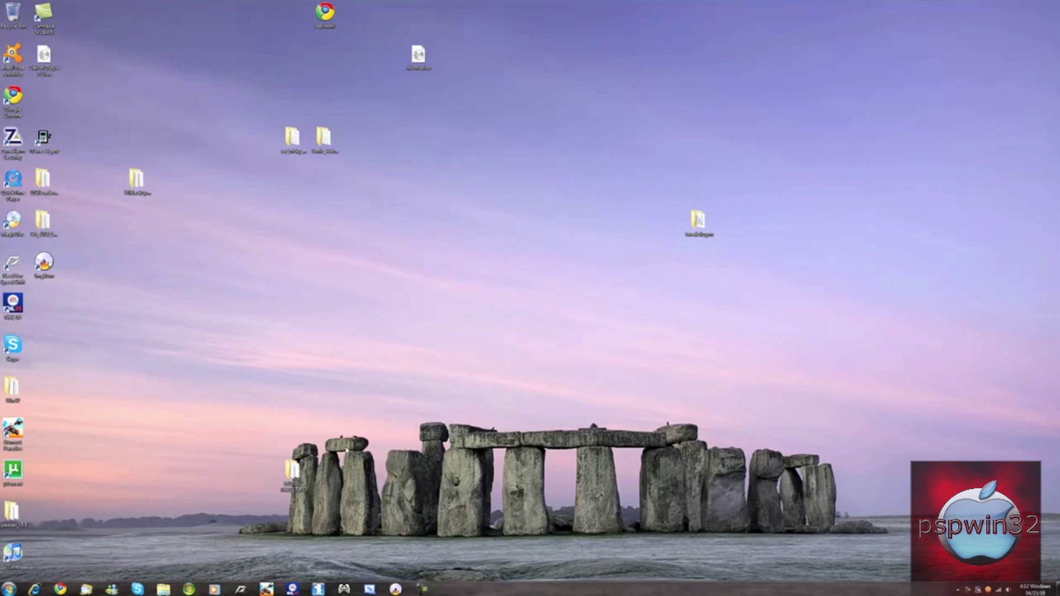
- Browse from Computer to BOOTCAMP (C:)\Windows\winsxs and focus its search box
drag(359, 499, 226, 419)
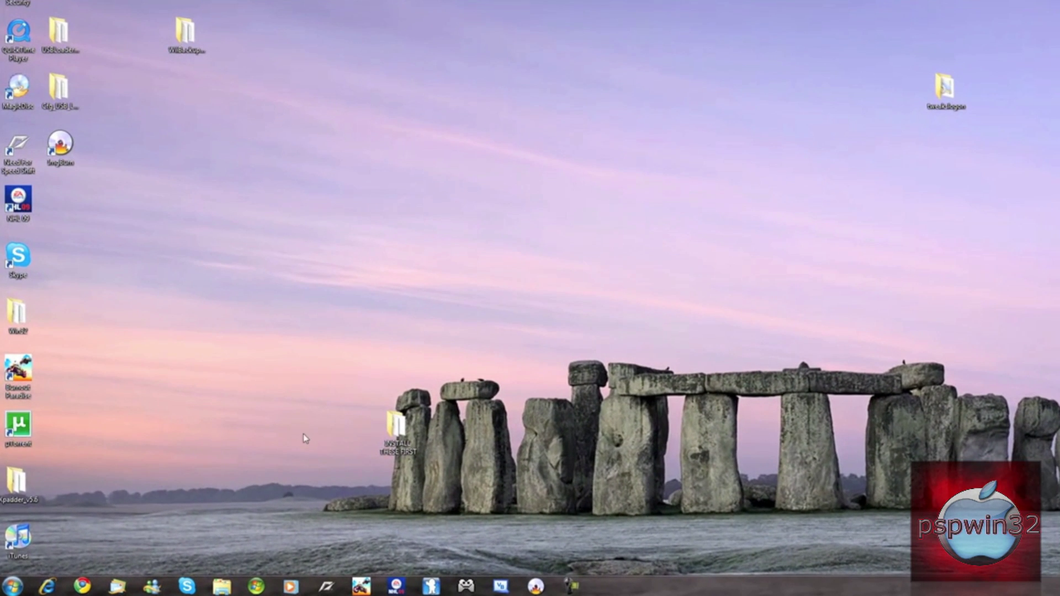
click(13, 587)
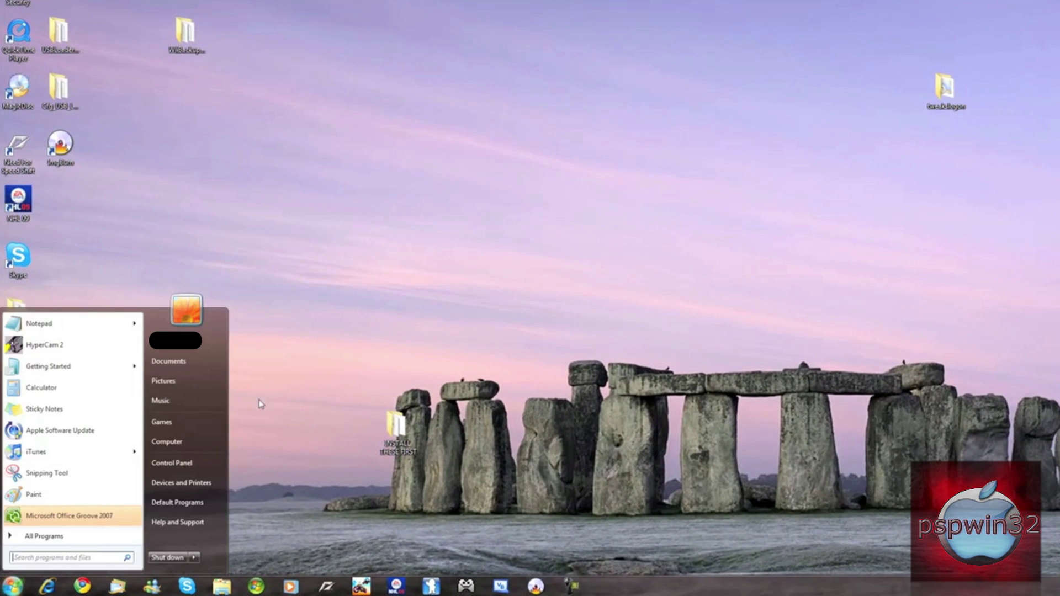
click(192, 442)
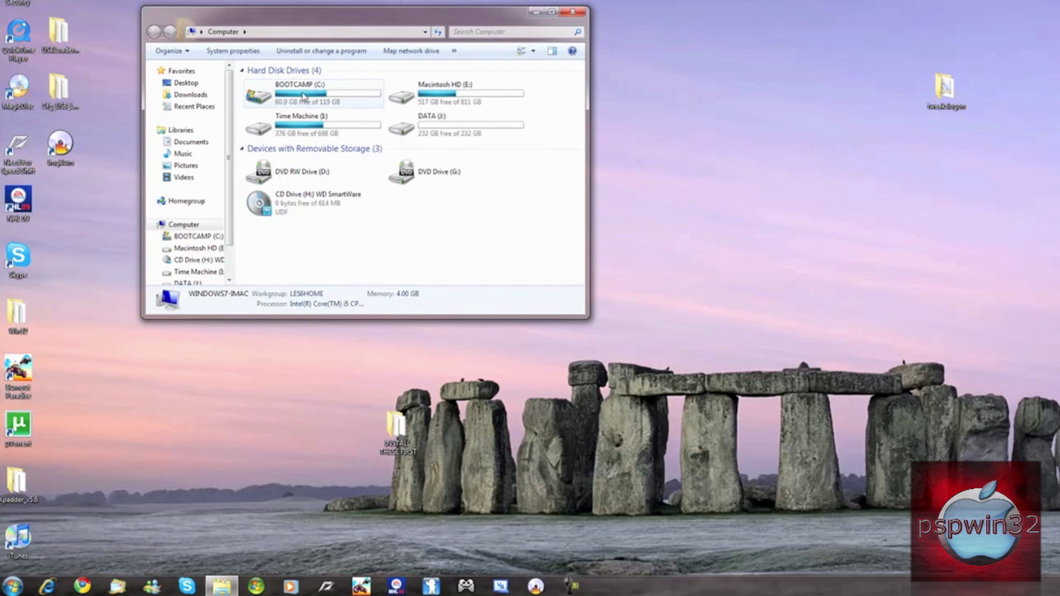
double_click(277, 101)
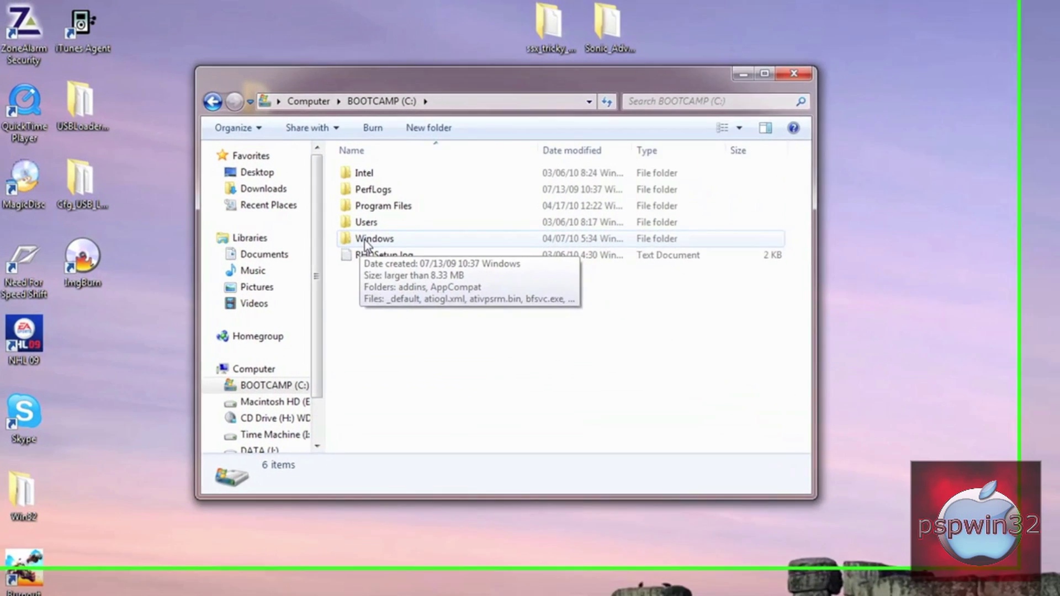
double_click(268, 132)
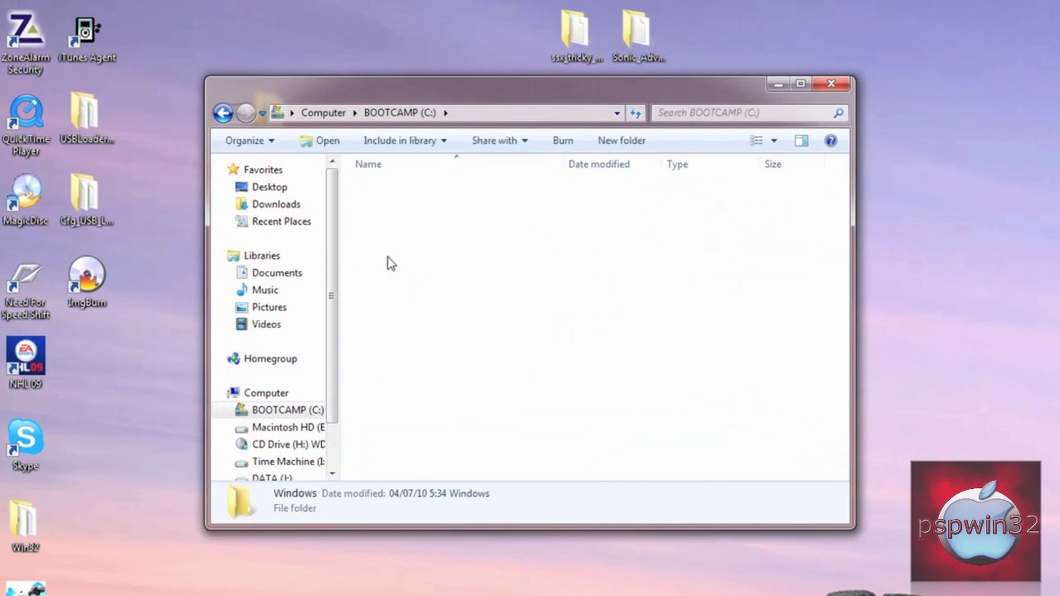
scroll(415, 331, down, 7)
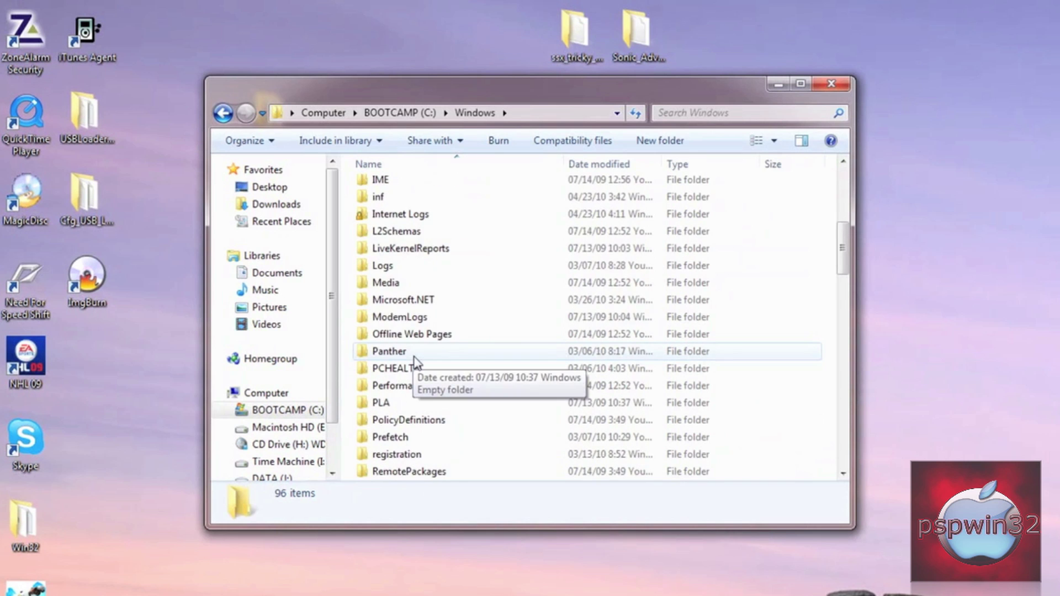
scroll(416, 369, down, 11)
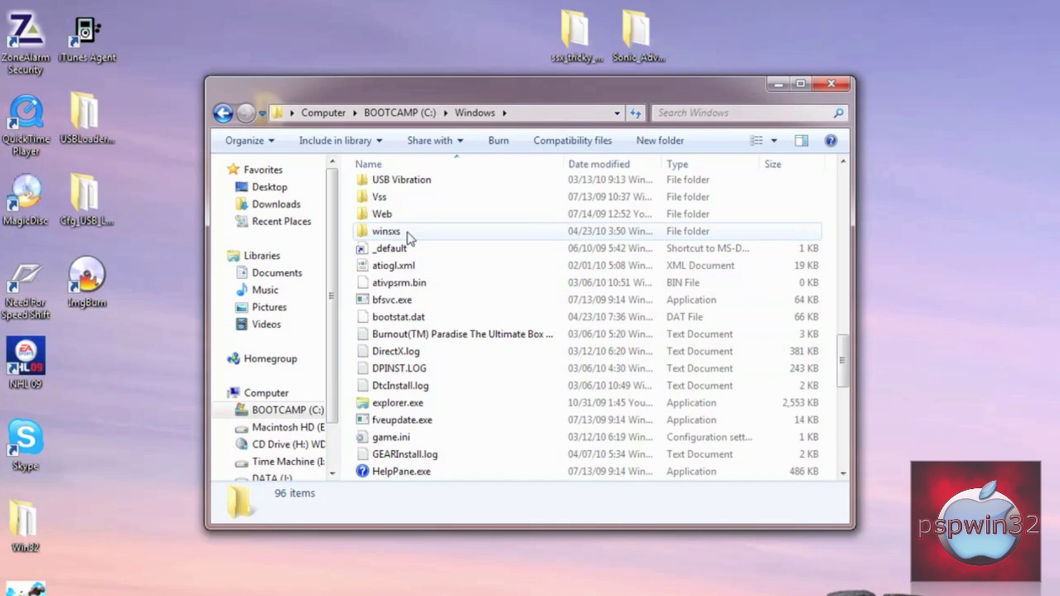
double_click(393, 234)
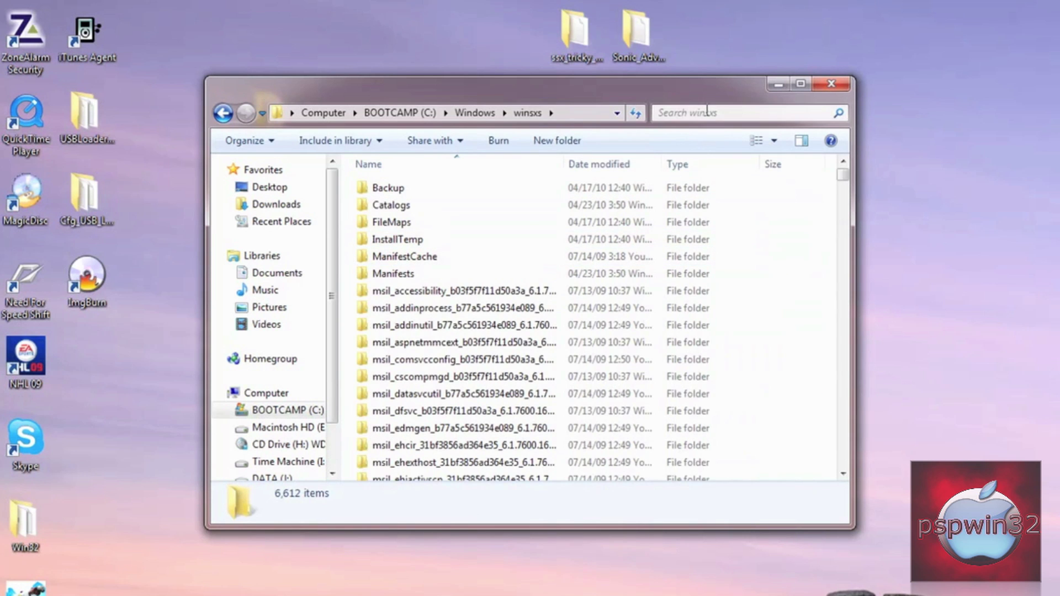
click(707, 112)
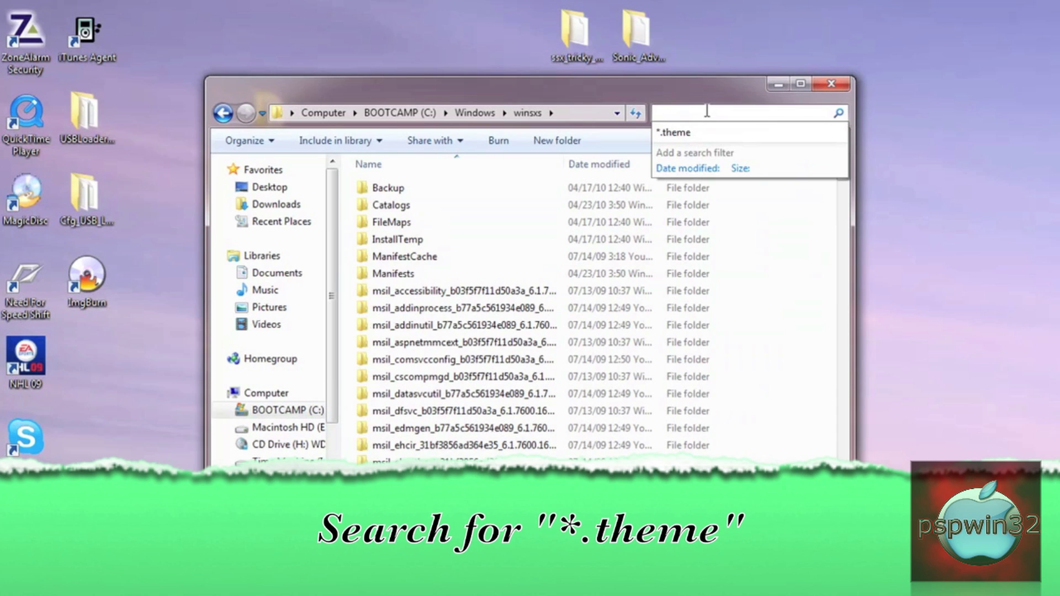
- Search winsxs for *.theme and apply the hidden ZA.theme South Africa theme
text(*.theme)
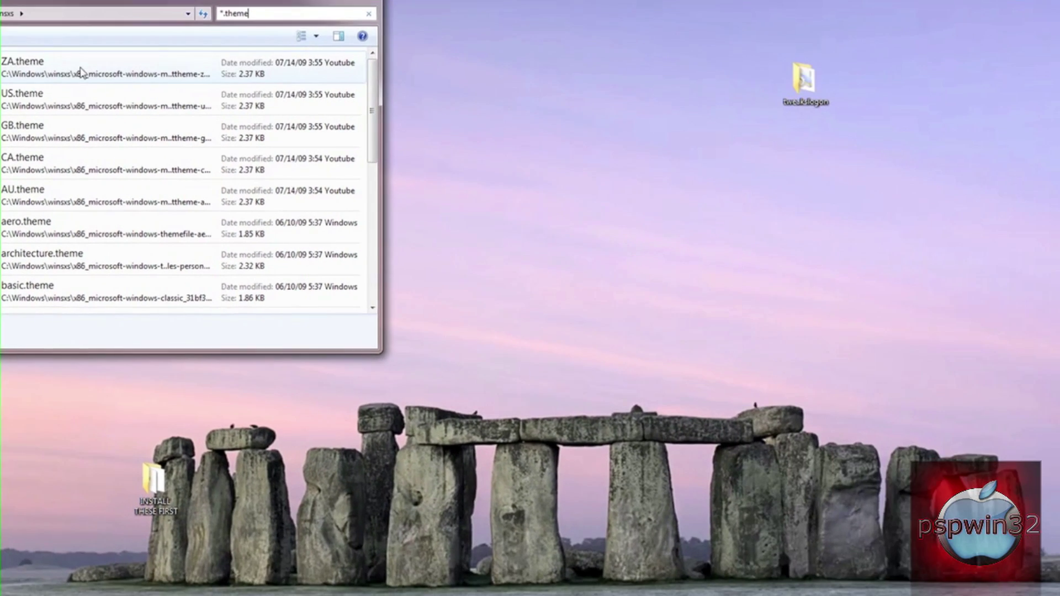
double_click(80, 71)
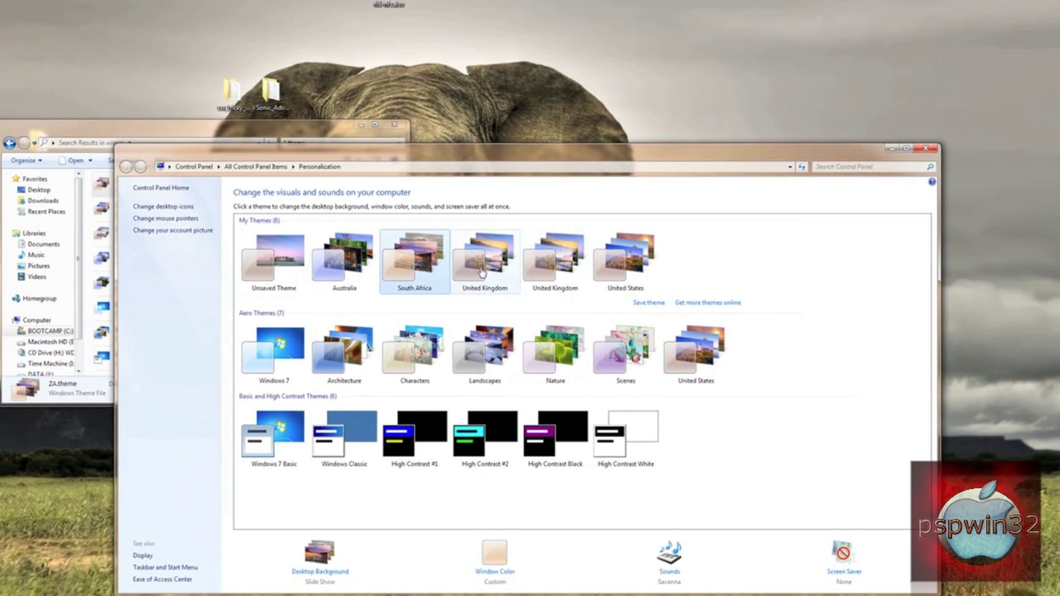
- Close the Personalization window and the *.theme search results window
click(932, 149)
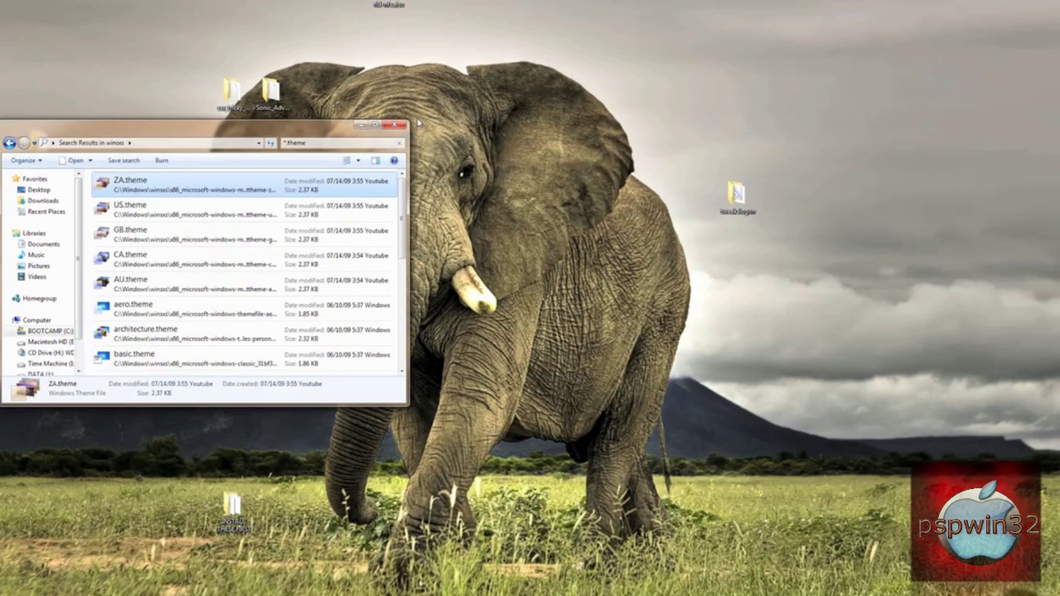
click(392, 124)
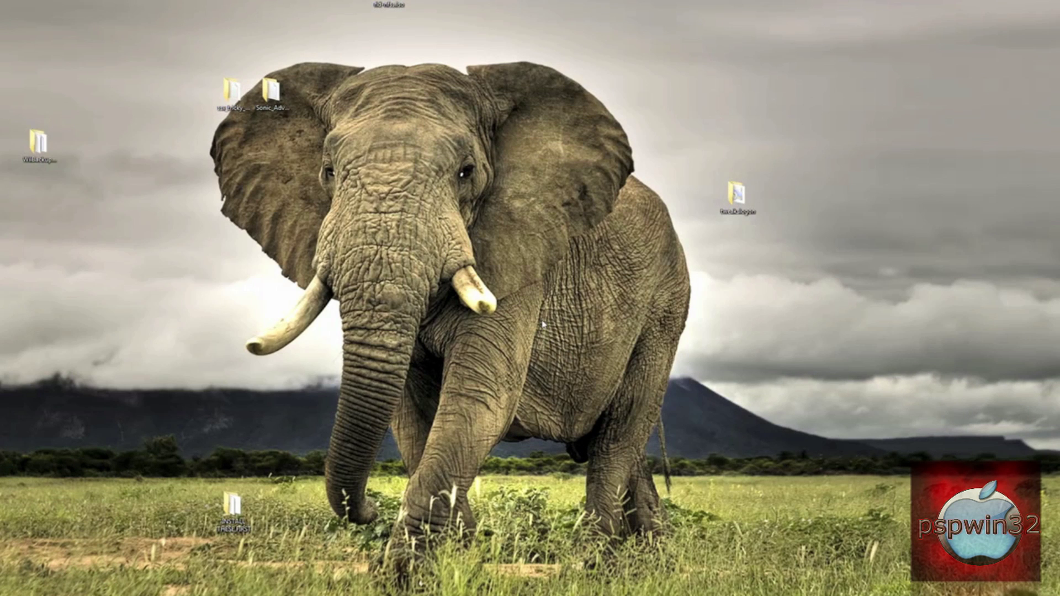